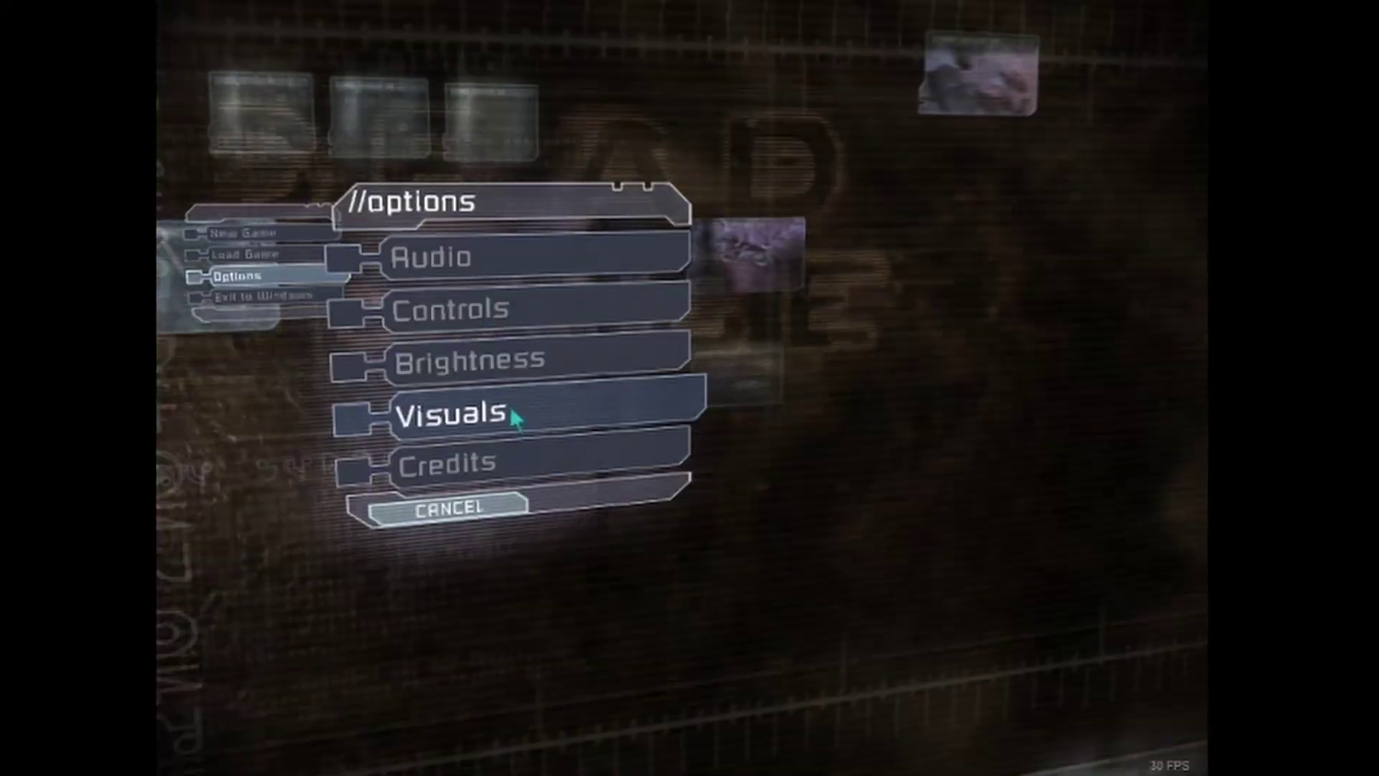
Set the game's resolution to 2560 x 1440 at 144Hz, turn Vsync off, and accept the visual settings.
{"action": "left_click", "coordinate": [516, 418]}
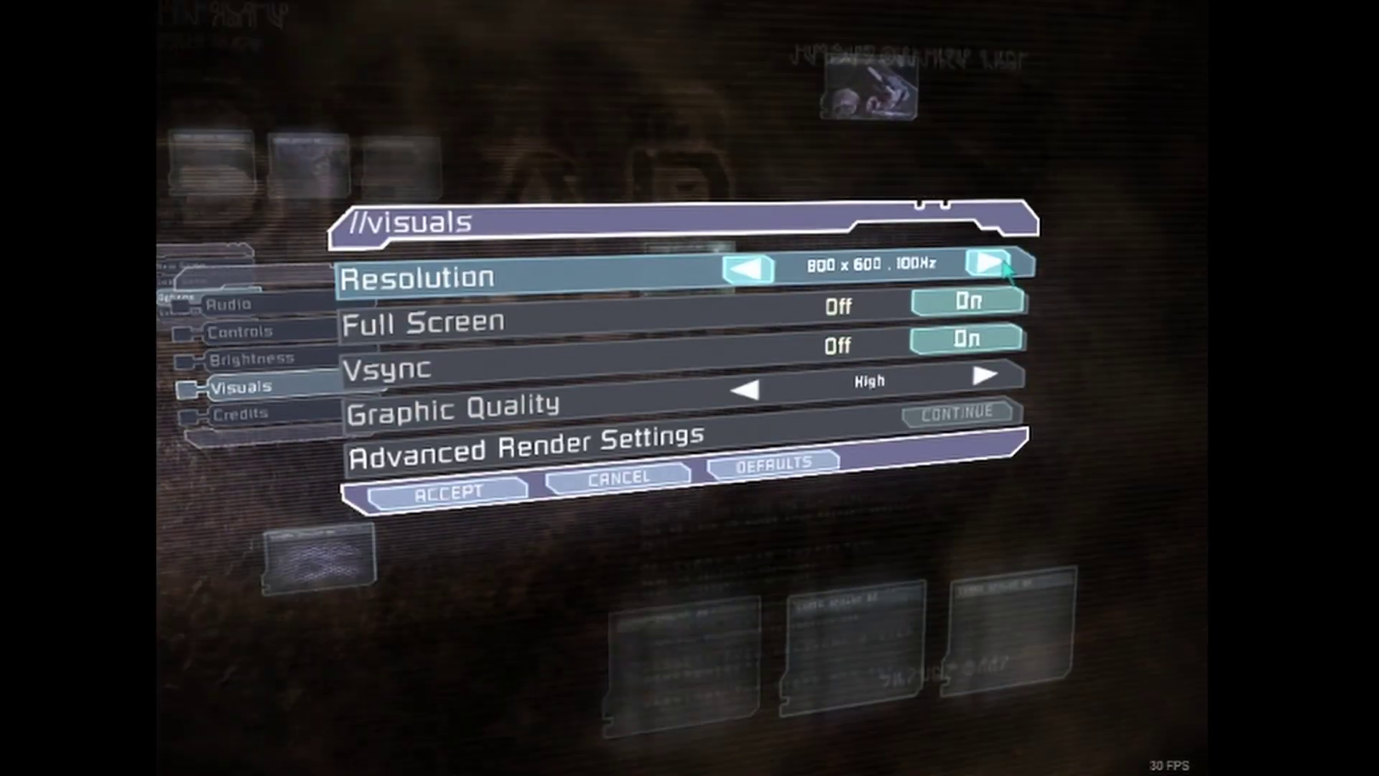
{"action": "left_click", "coordinate": [988, 263]}
{"action": "left_click", "coordinate": [987, 264]}
{"action": "left_click", "coordinate": [988, 263]}
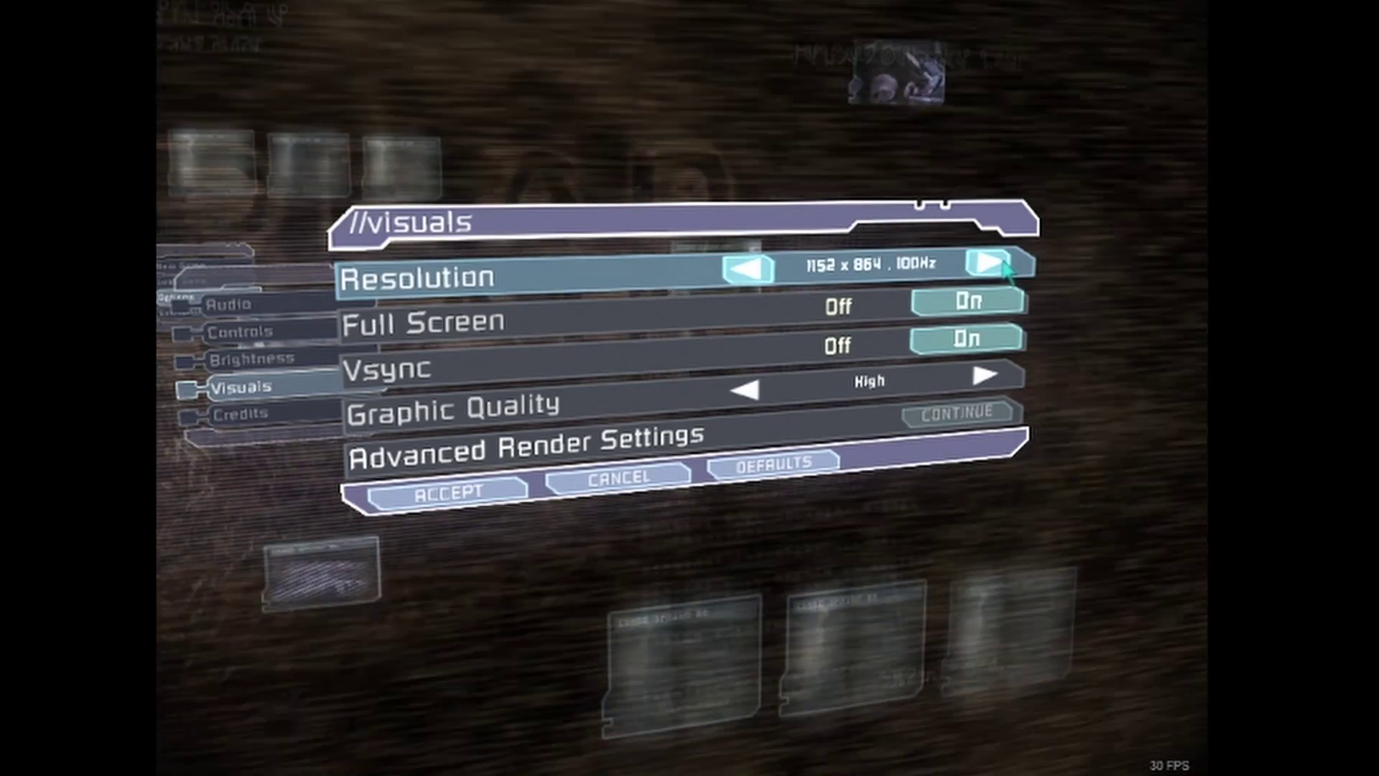
{"action": "left_click", "coordinate": [987, 264]}
{"action": "left_click", "coordinate": [833, 345]}
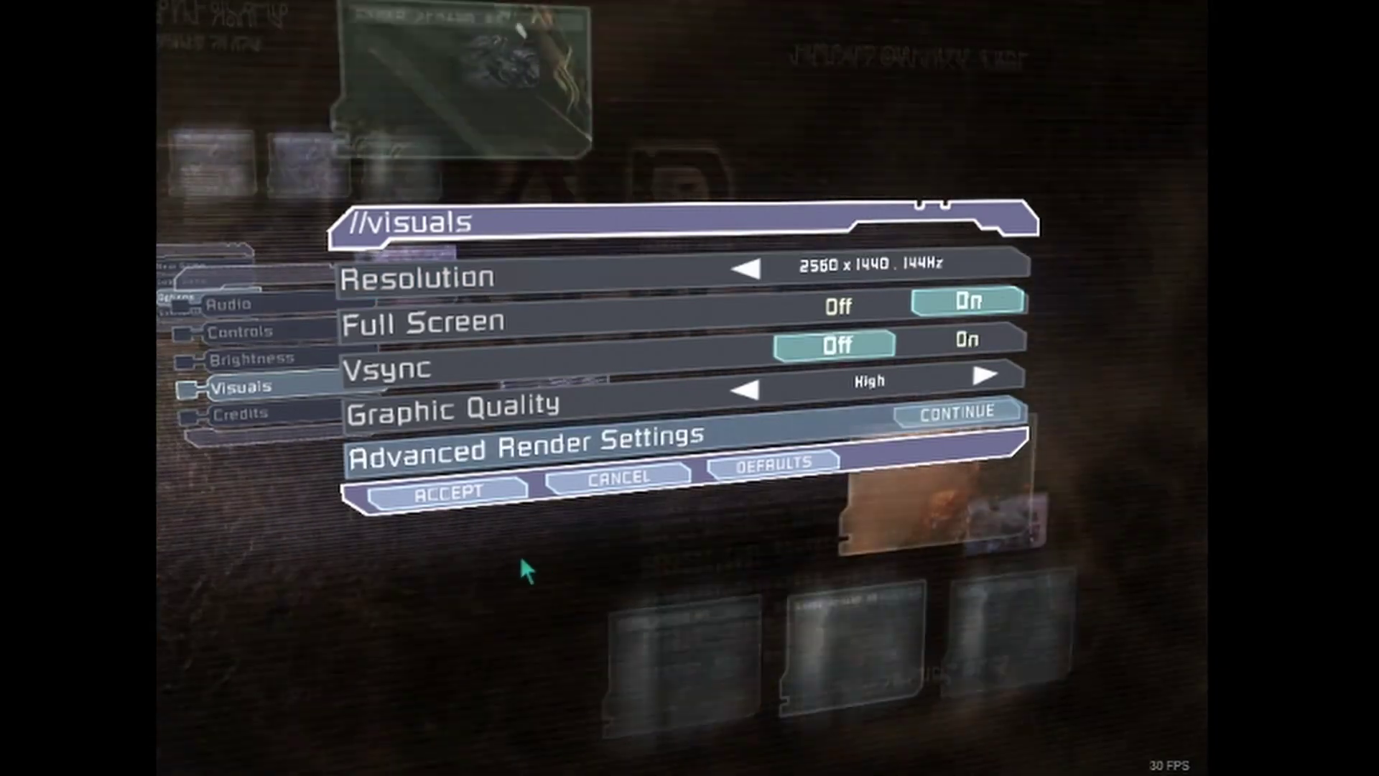
{"action": "left_click", "coordinate": [482, 496]}
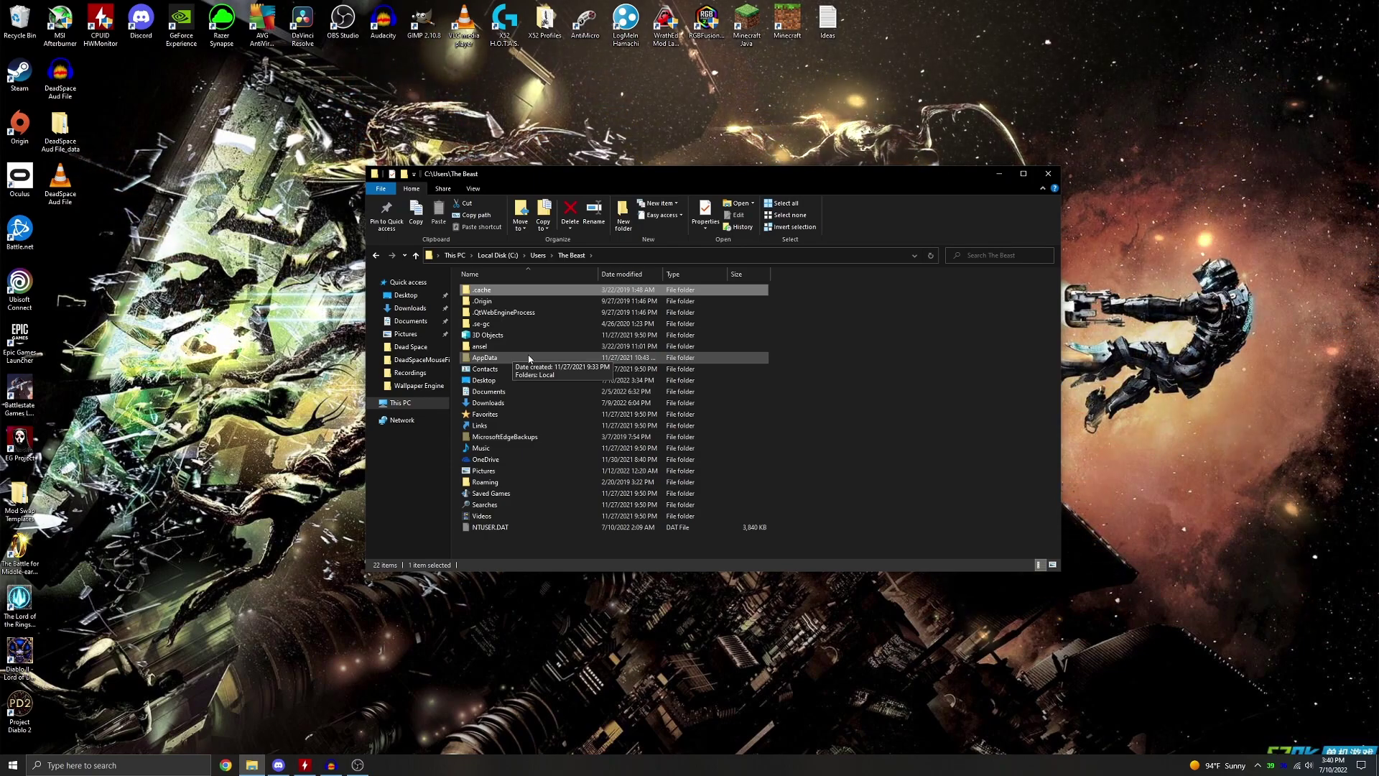
Open File Explorer Options, make sure hidden files, folders, and drives are set to show, and accept the options.
{"action": "left_click", "coordinate": [164, 764]}
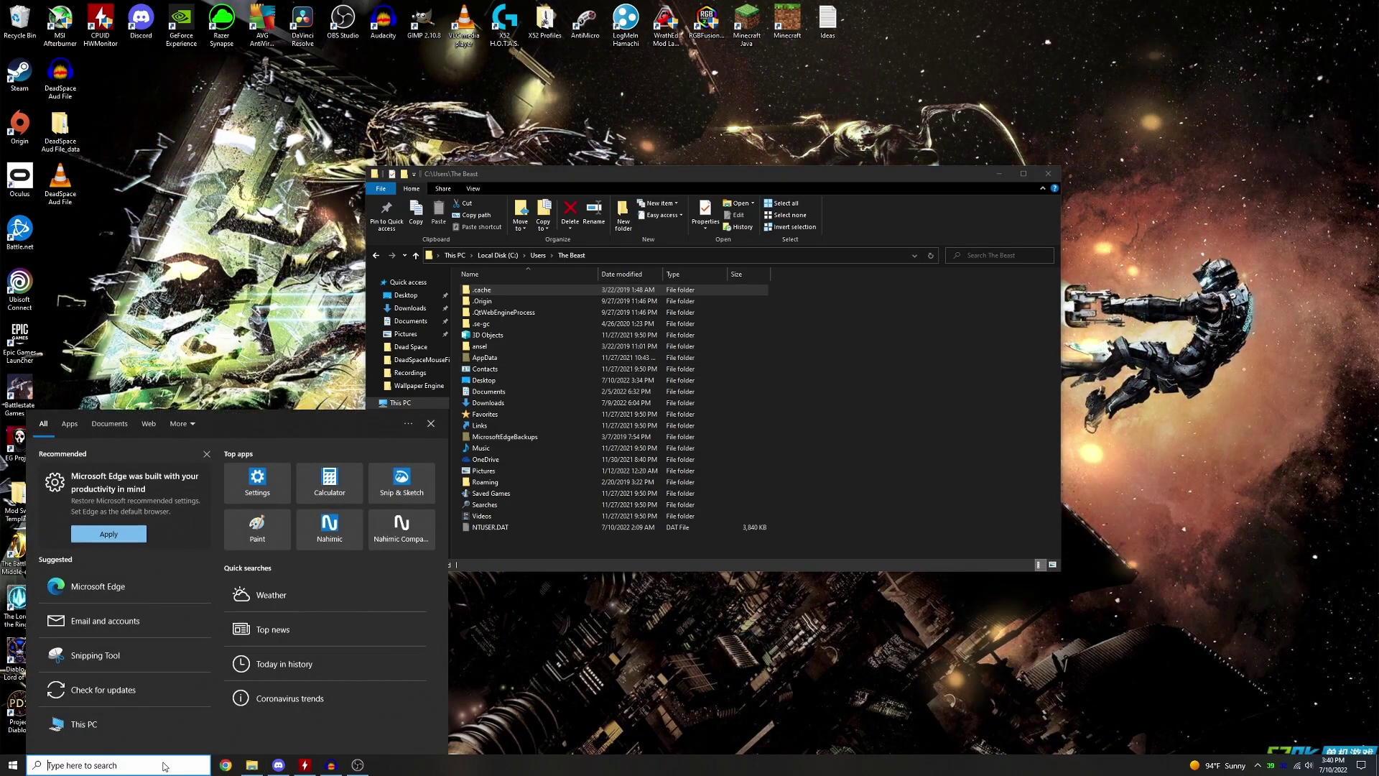
{"action": "type", "text": "file"}
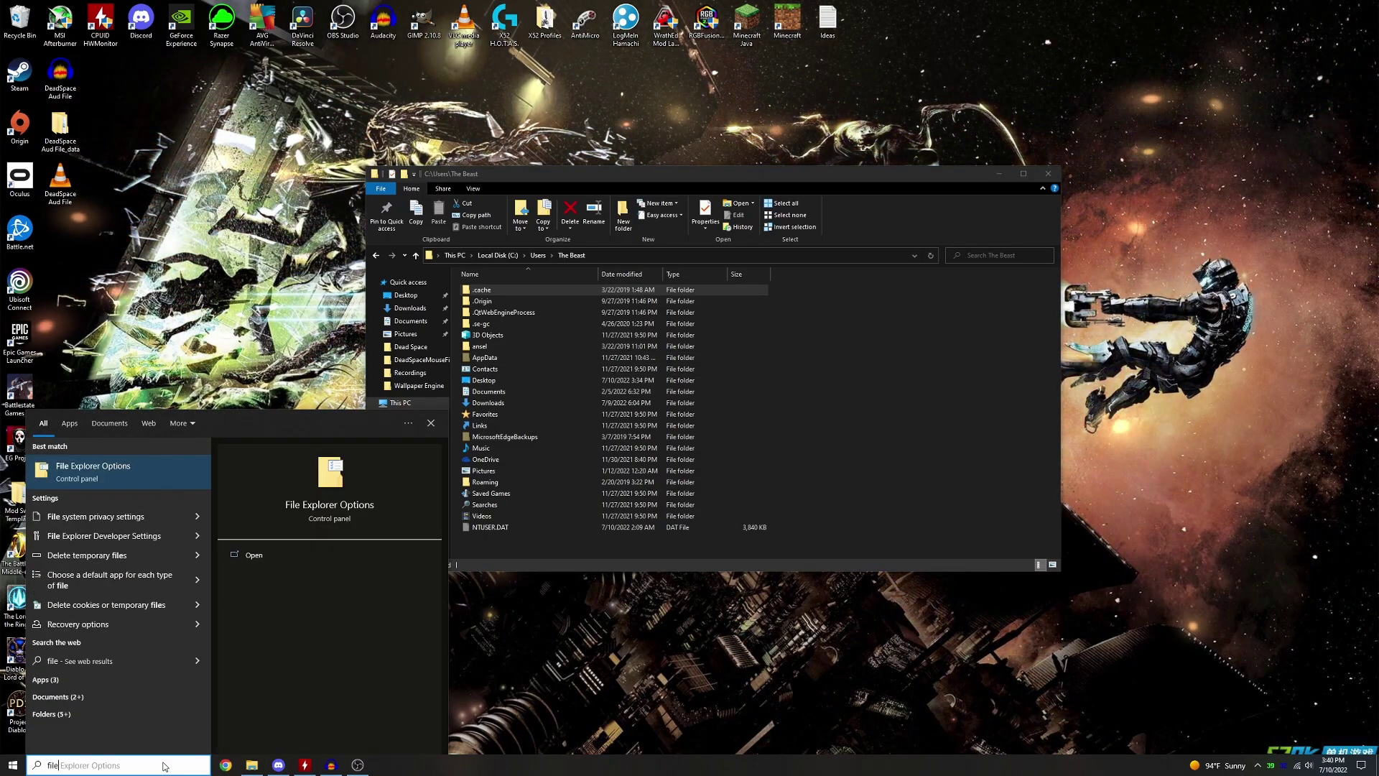
{"action": "left_click", "coordinate": [120, 475]}
{"action": "left_click_drag", "start_coordinate": [293, 164], "coordinate": [707, 242]}
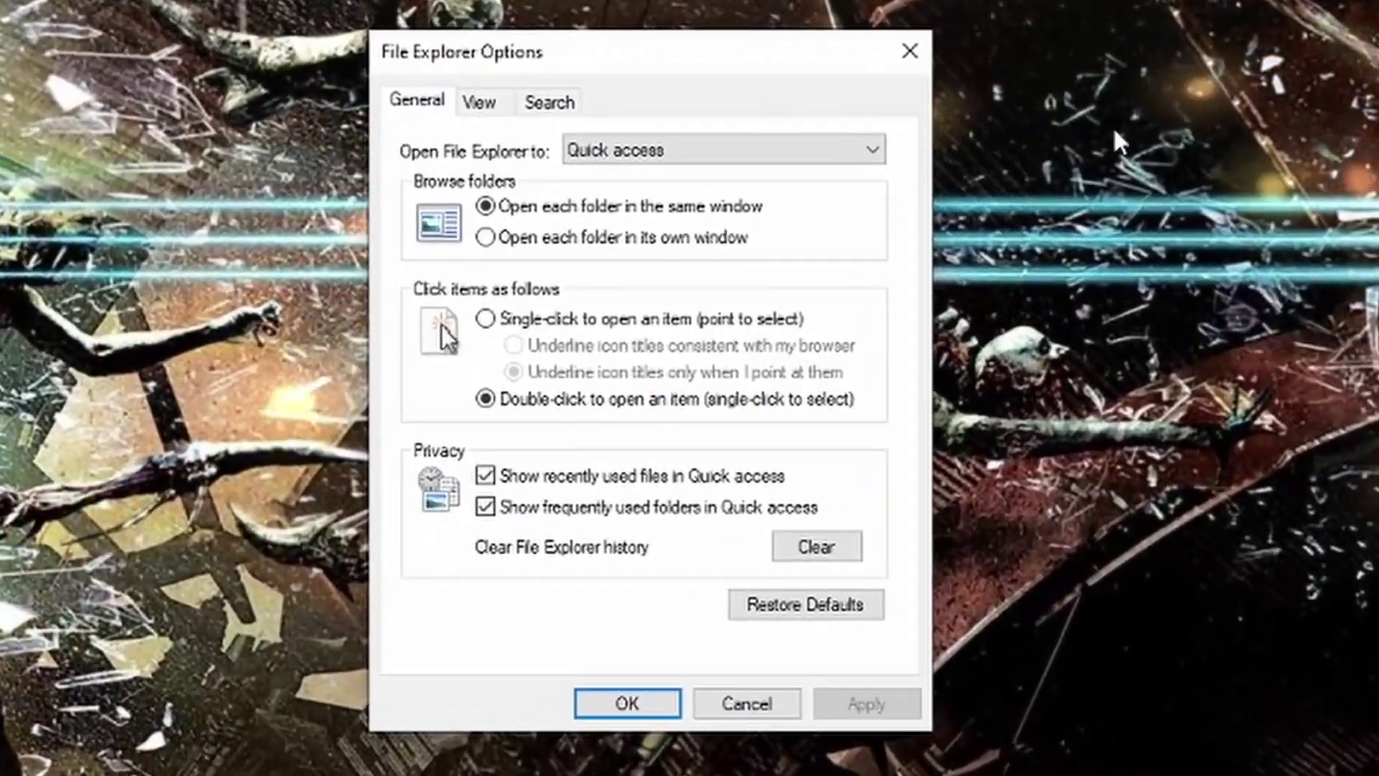
{"action": "left_click", "coordinate": [538, 182]}
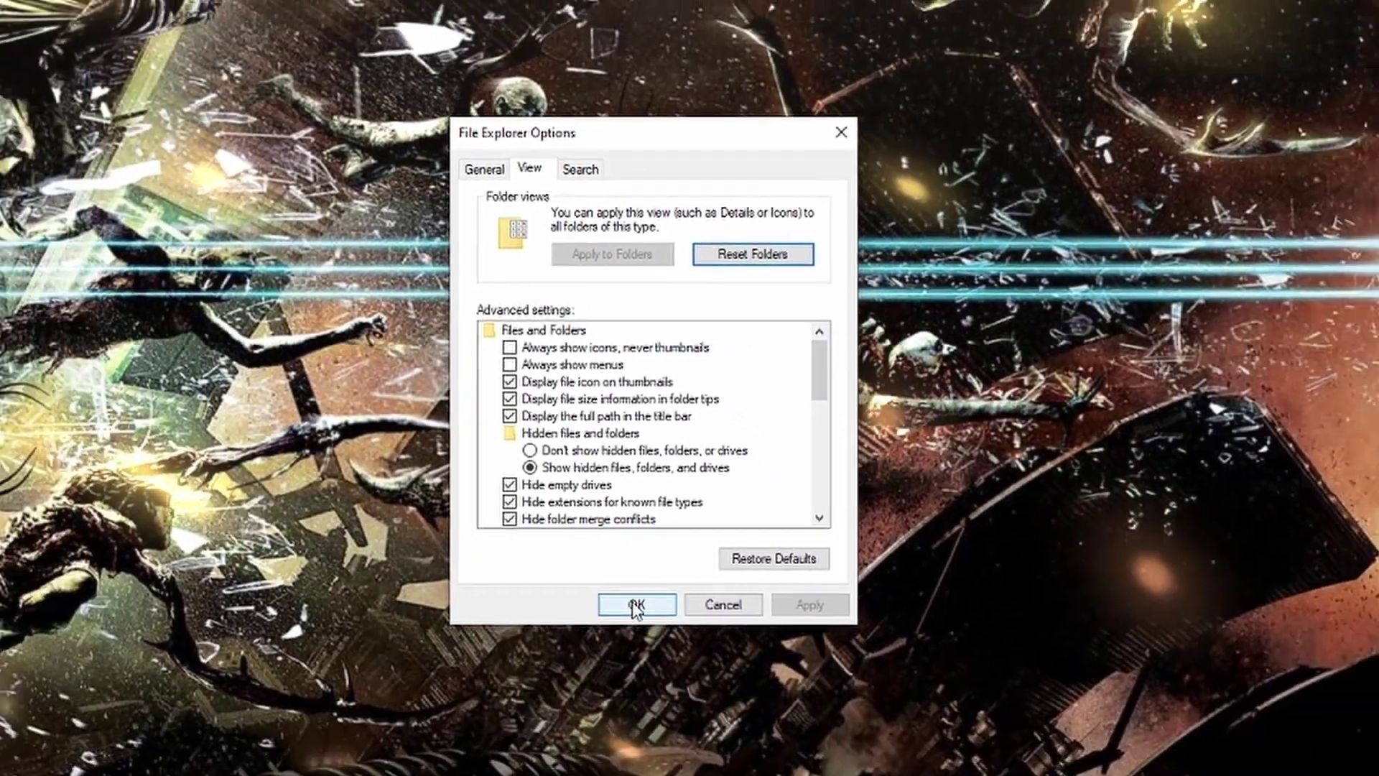
{"action": "left_click", "coordinate": [617, 703]}
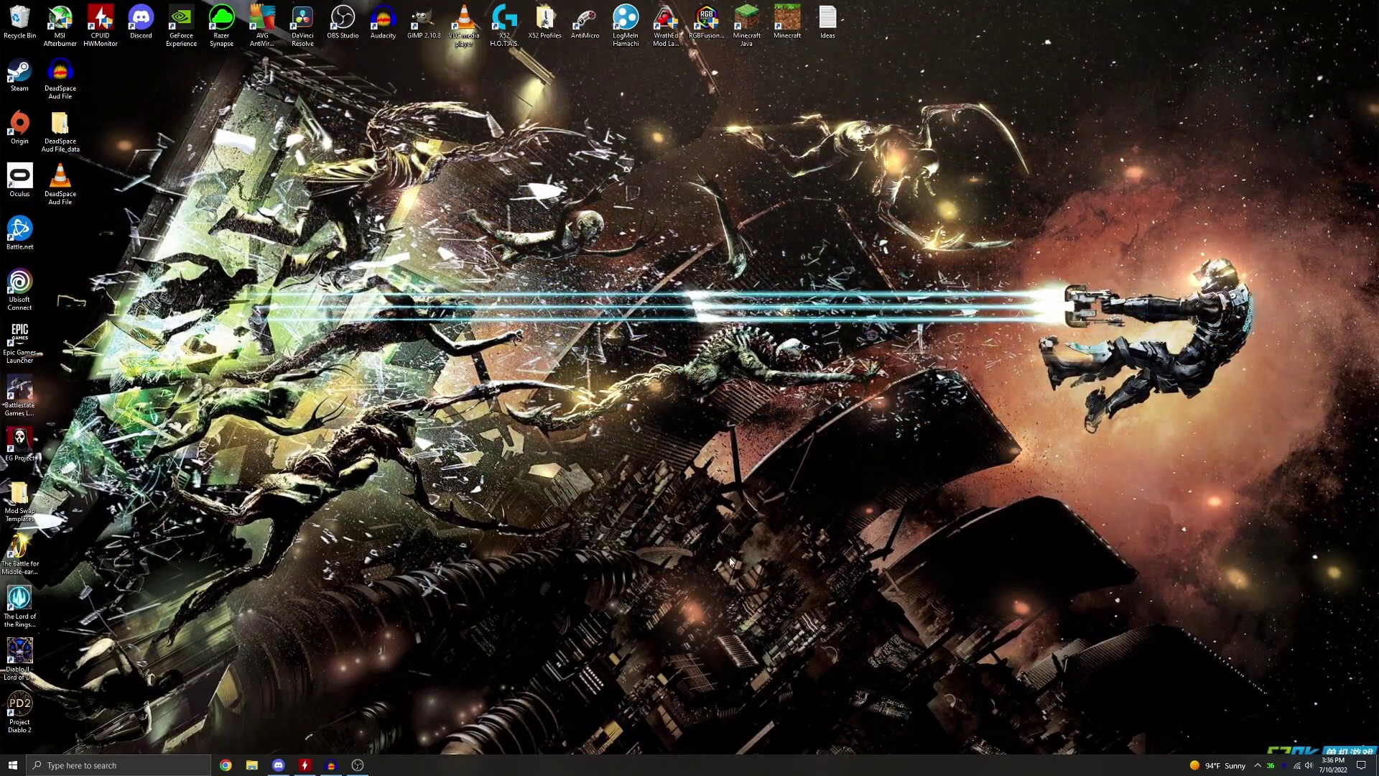
Search Windows for %appdata%, open the folder, and go up to AppData and into its Local folder.
{"action": "left_click", "coordinate": [152, 767]}
{"action": "type", "text": "%"}
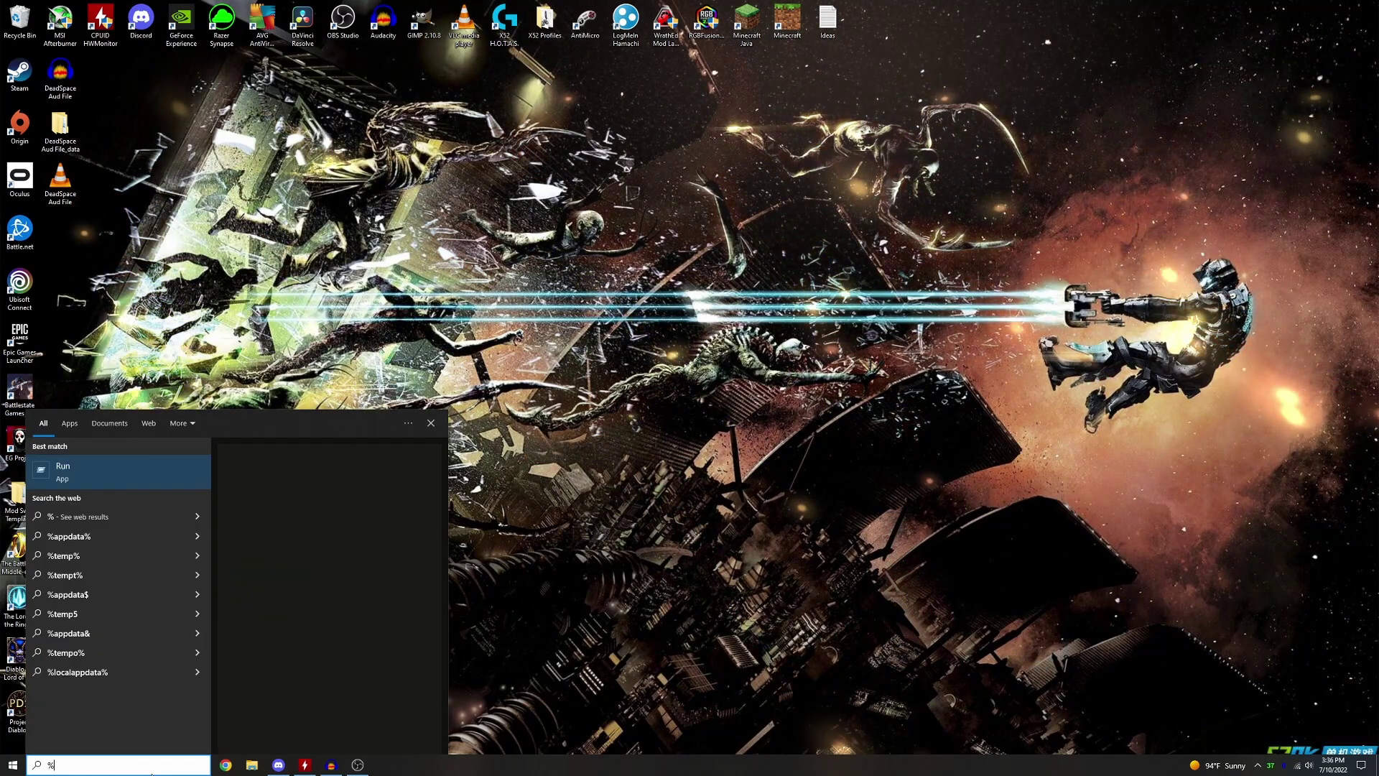
{"action": "type", "text": "appdata%"}
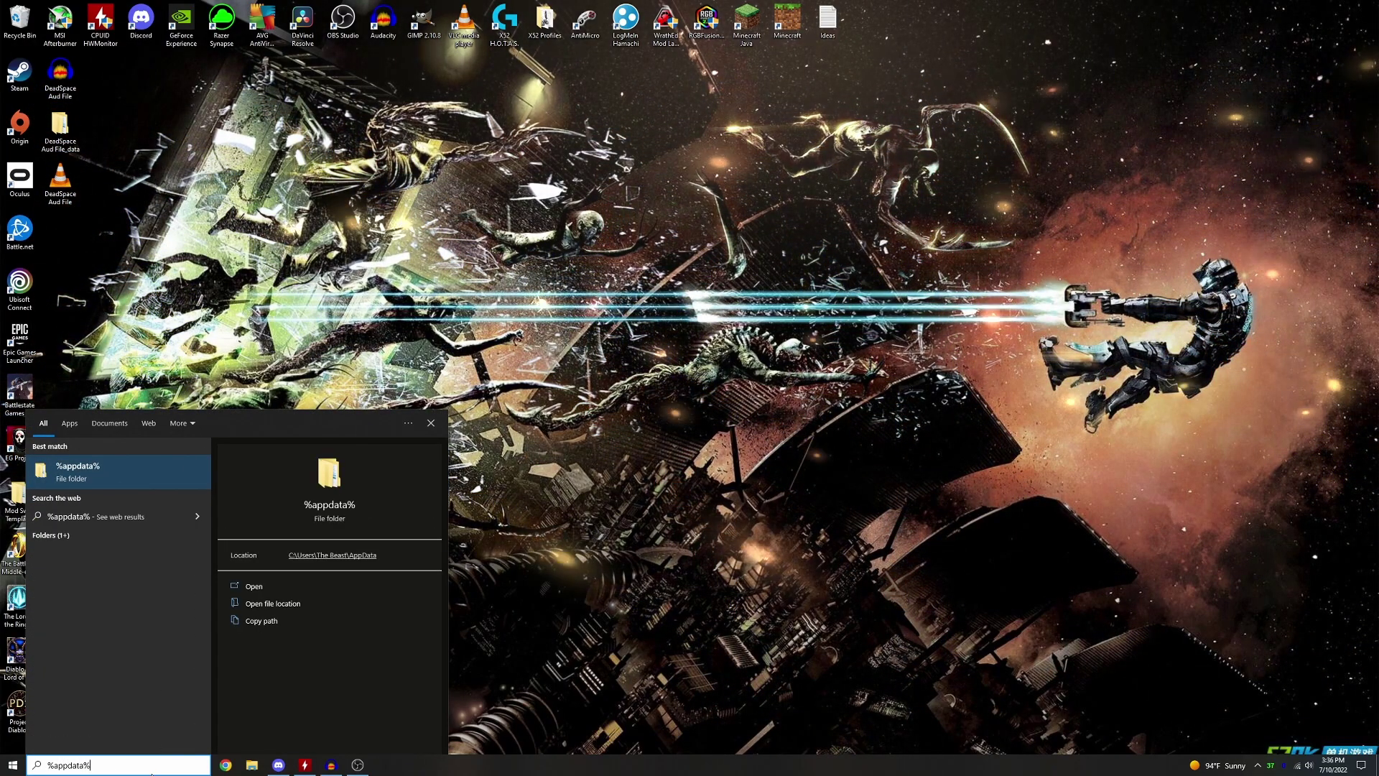
{"action": "key", "text": "Return"}
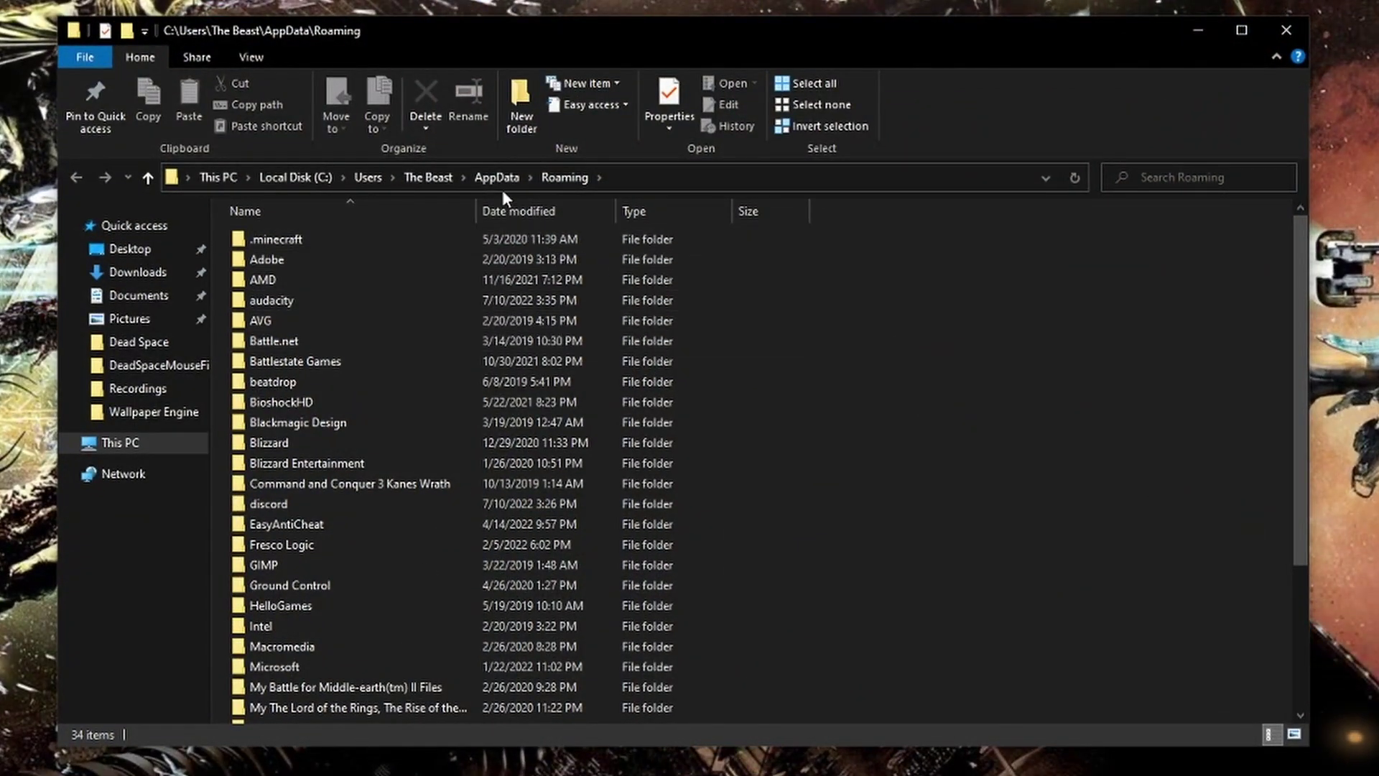
{"action": "left_click", "coordinate": [499, 181]}
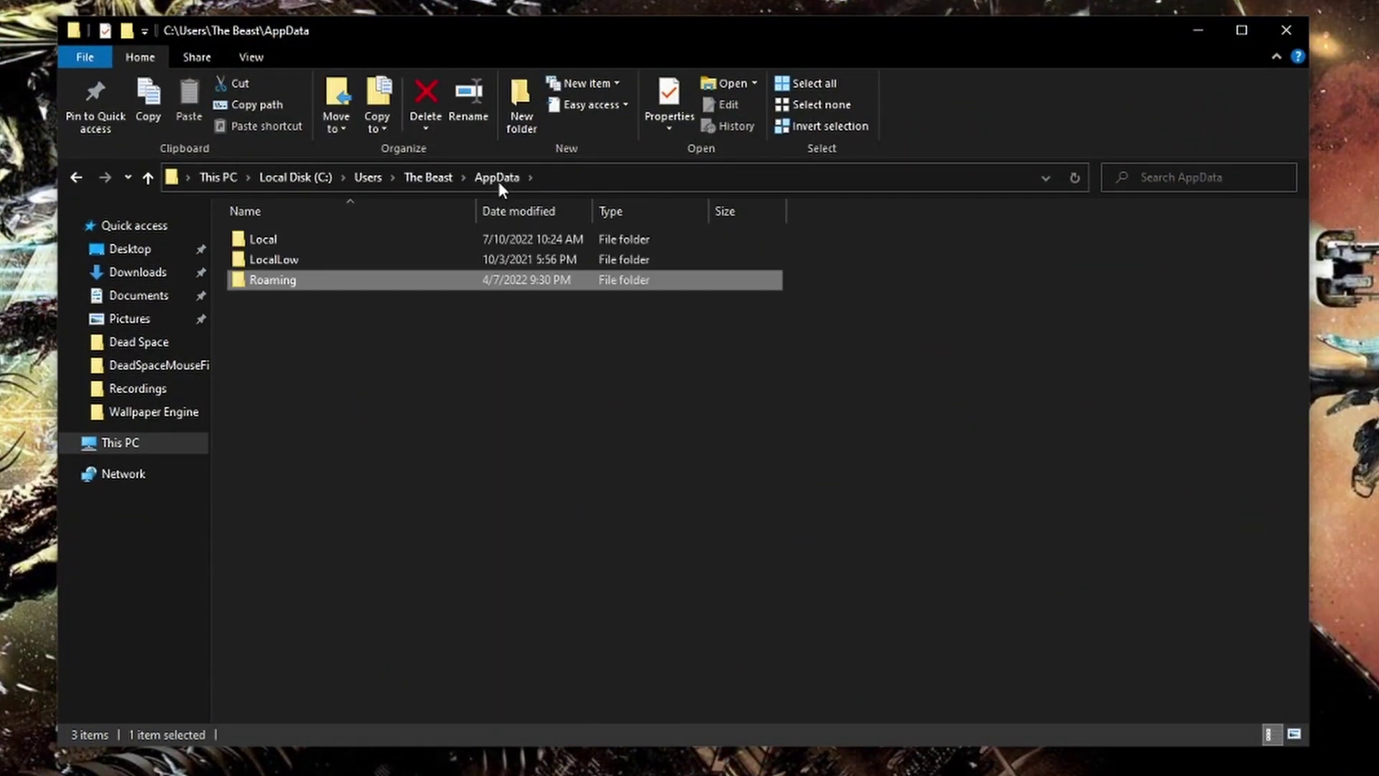
{"action": "left_click", "coordinate": [286, 237]}
{"action": "double_click", "coordinate": [286, 236]}
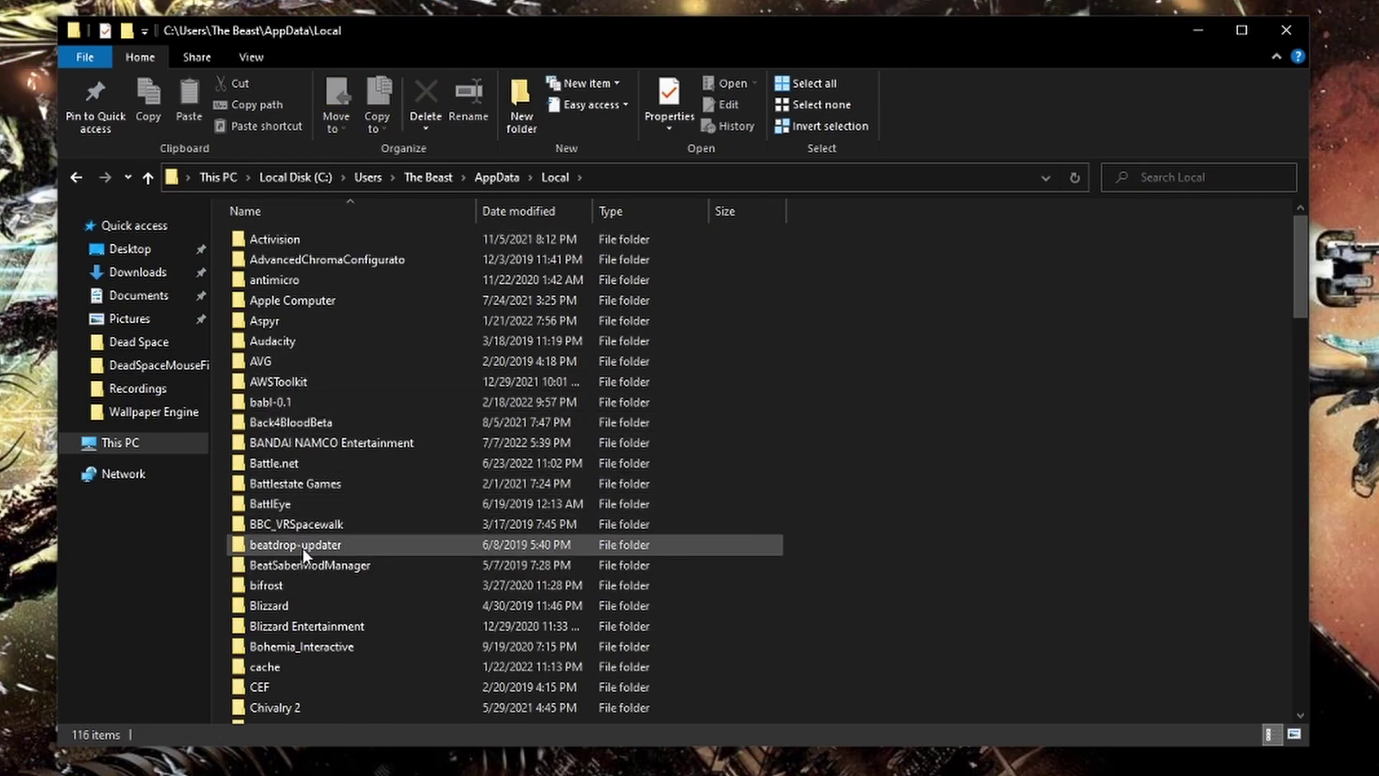
Open the settings text file in the Electronic Arts\Dead Space folder.
{"action": "scroll", "coordinate": [301, 548], "scroll_direction": "down", "scroll_amount": 9}
{"action": "left_click", "coordinate": [319, 574]}
{"action": "double_click", "coordinate": [319, 574]}
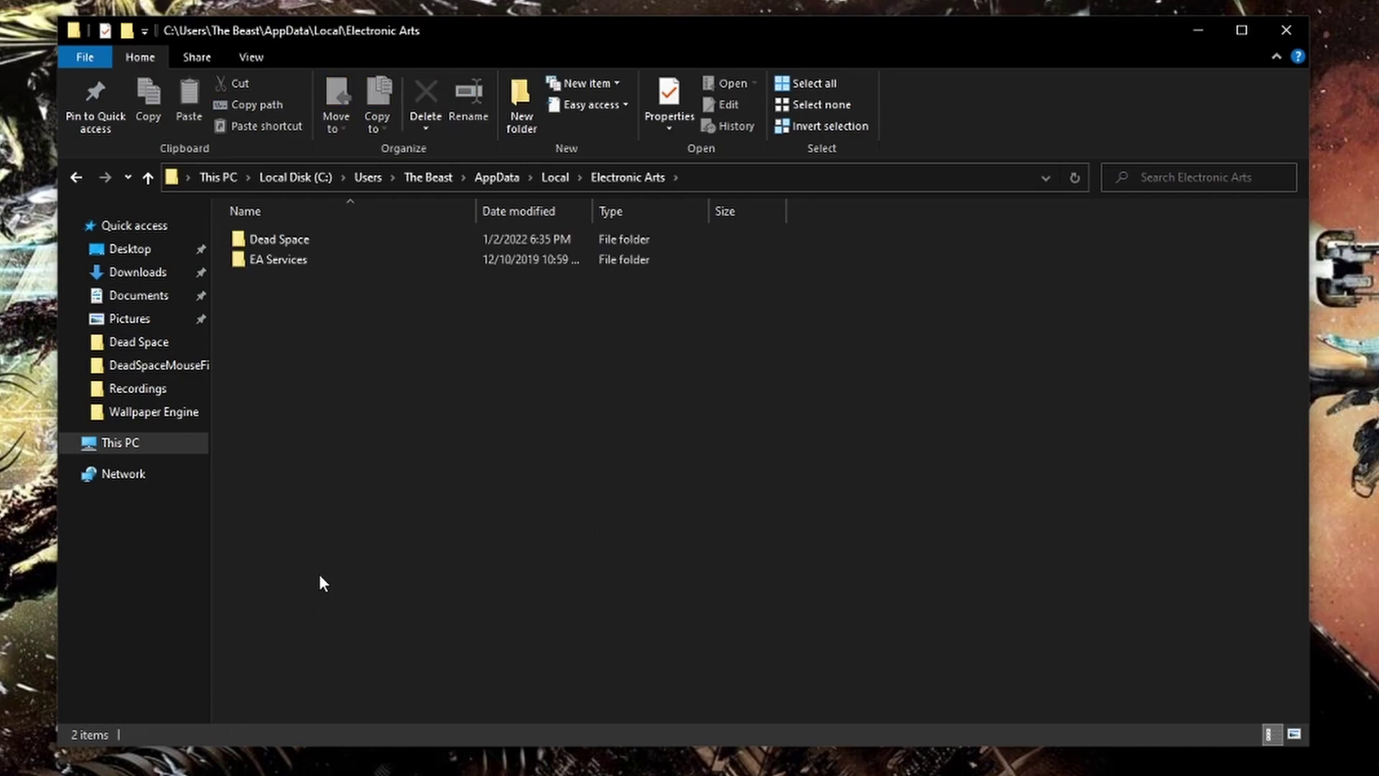
{"action": "double_click", "coordinate": [305, 238]}
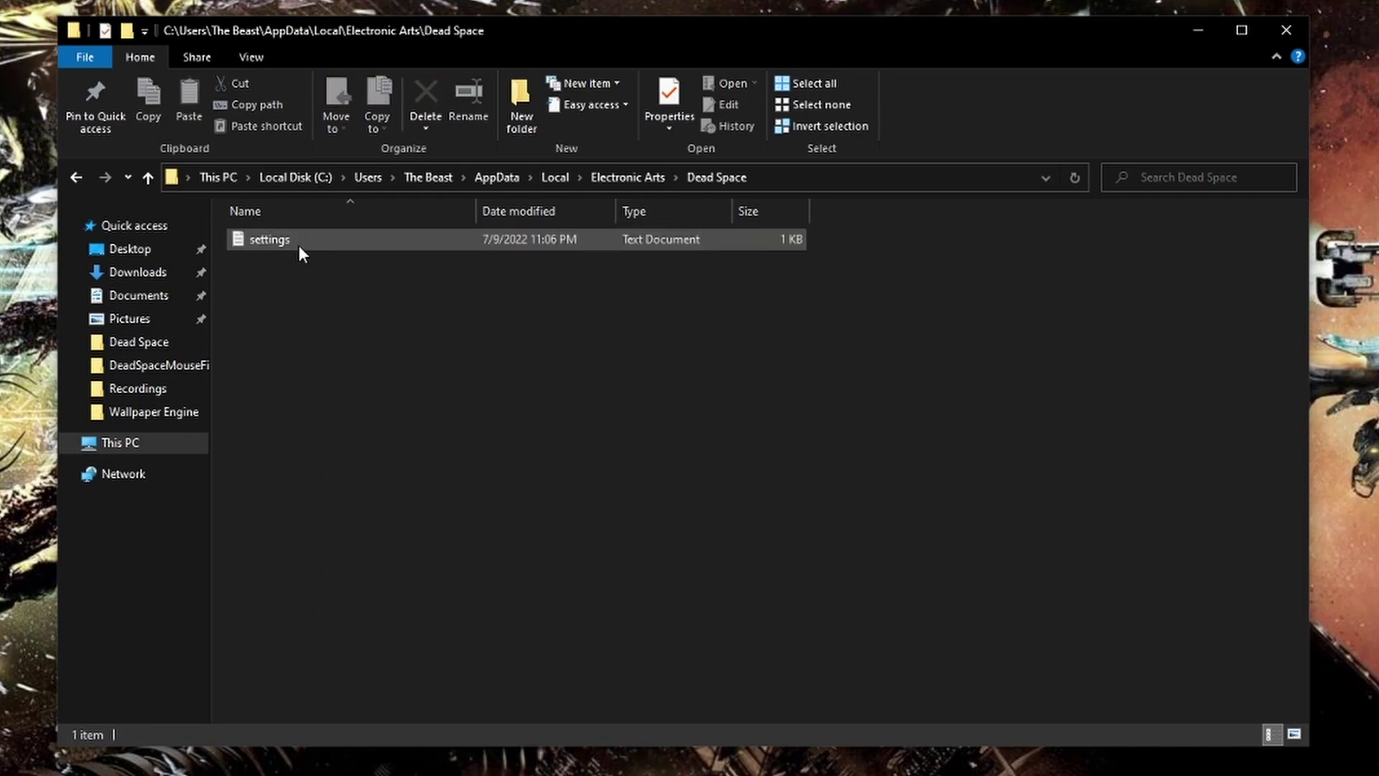
{"action": "left_click", "coordinate": [296, 242]}
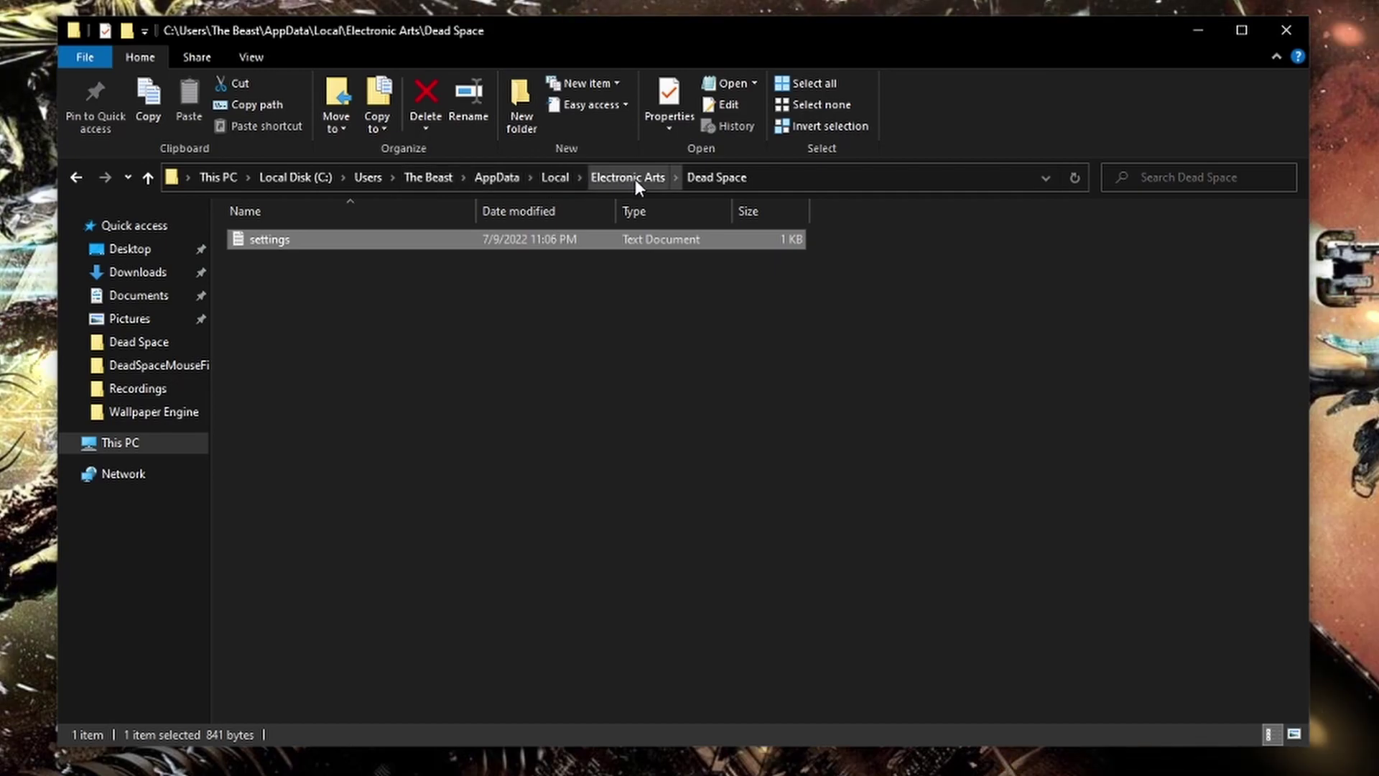
{"action": "double_click", "coordinate": [304, 243]}
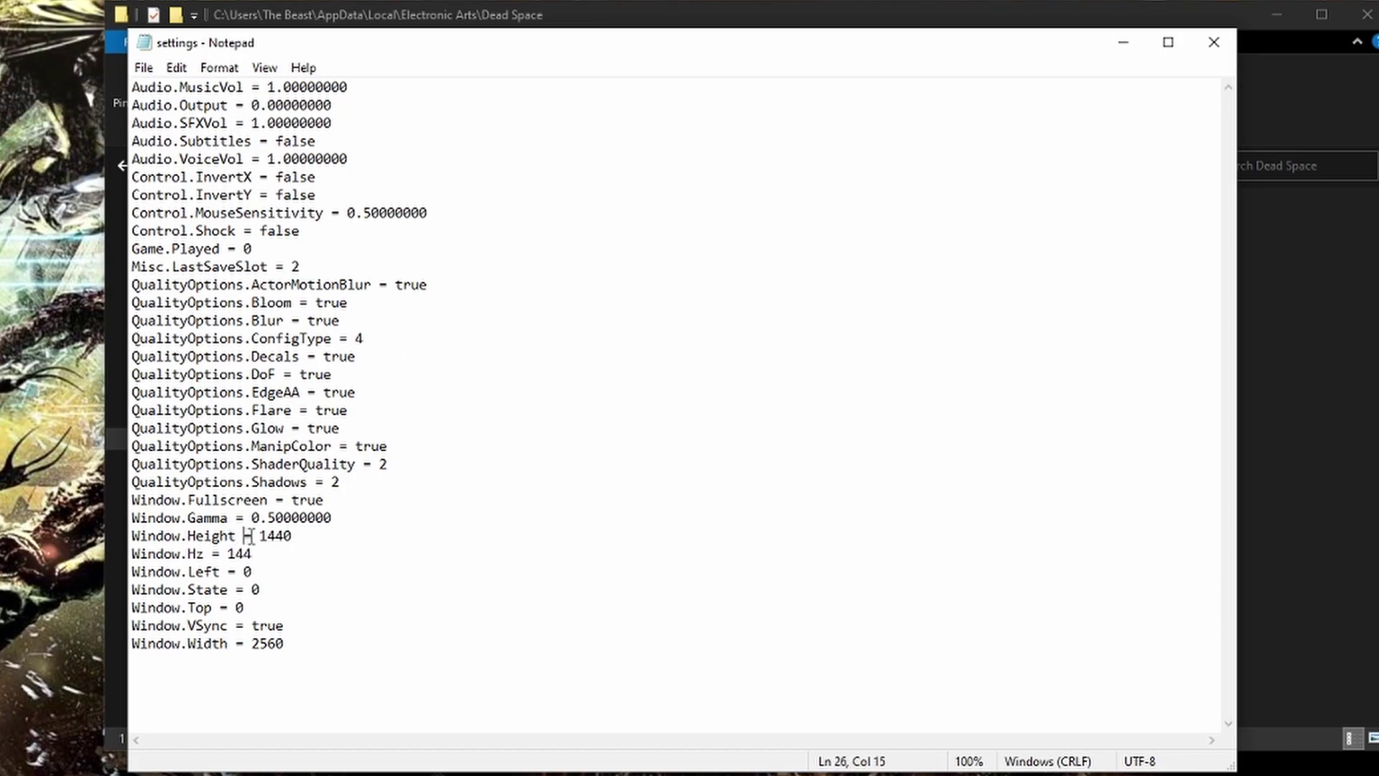
Review the Window.Height, Window.Width, Window.Hz and Window.VSync entries in the settings file.
{"action": "left_click", "coordinate": [294, 651]}
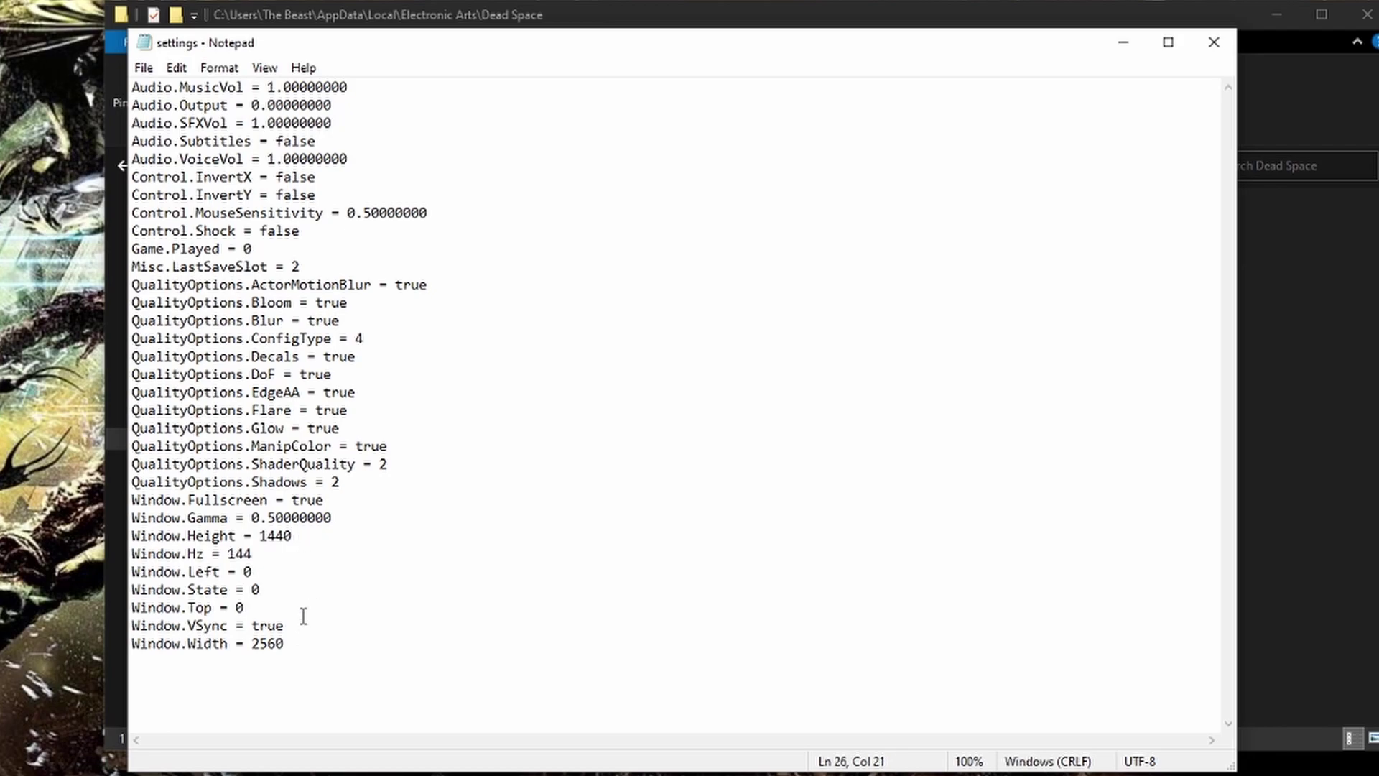
{"action": "double_click", "coordinate": [255, 646]}
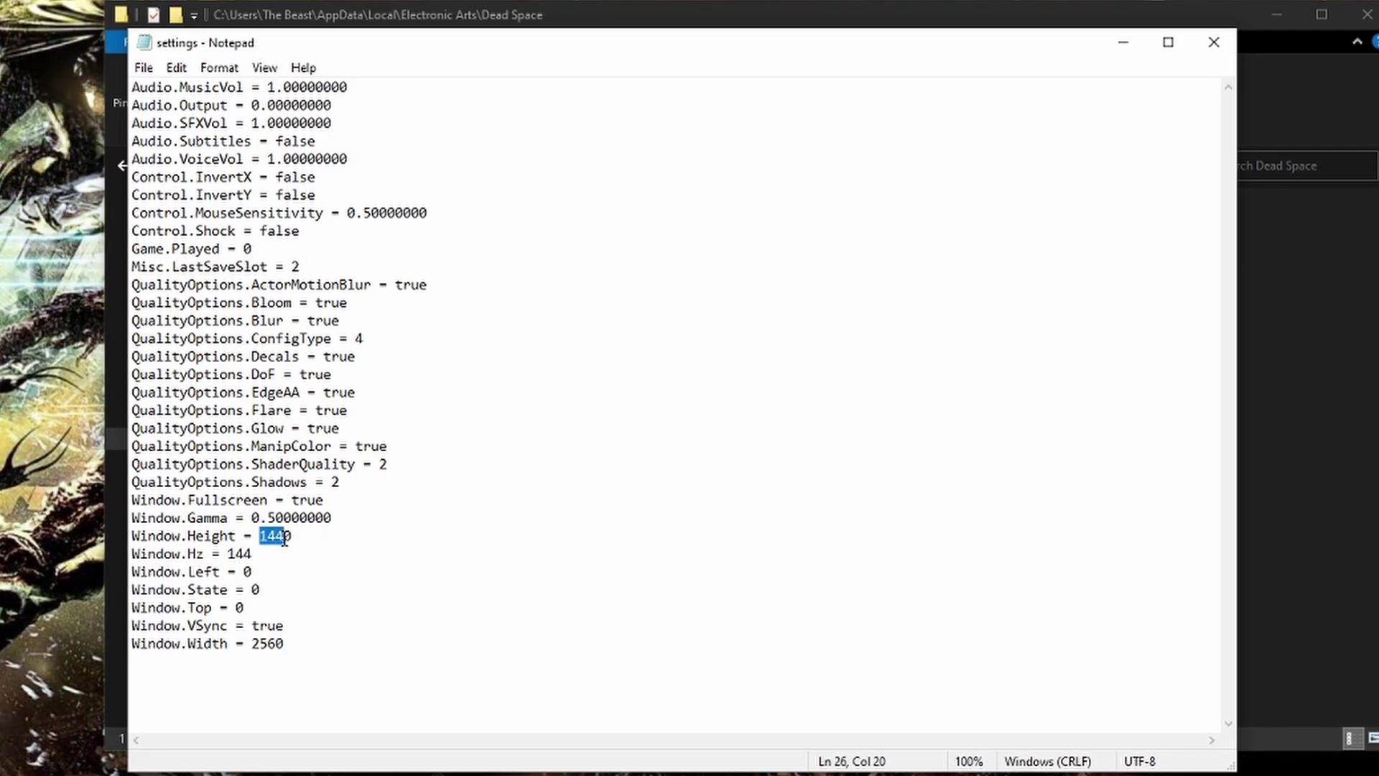
{"action": "left_click", "coordinate": [327, 650]}
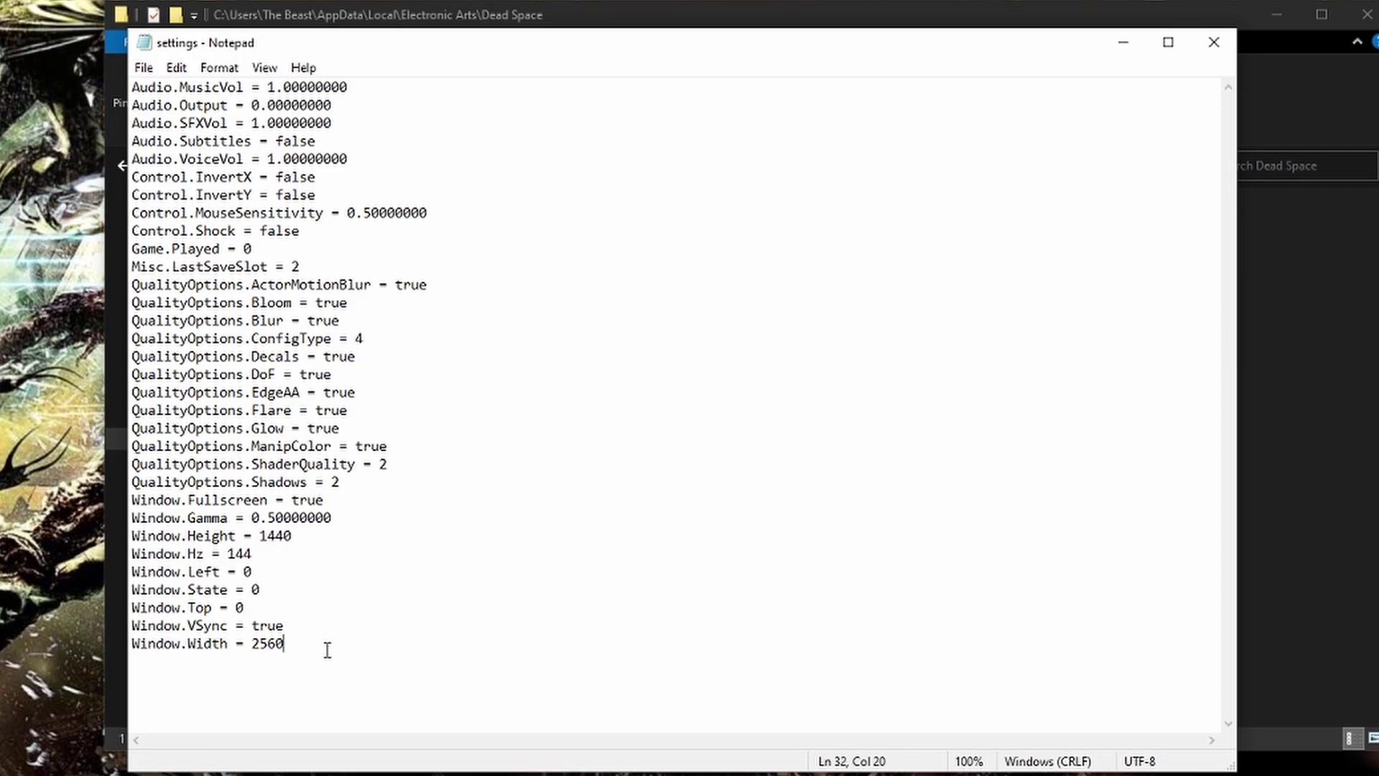
{"action": "left_click", "coordinate": [230, 555]}
{"action": "left_click_drag", "start_coordinate": [242, 554], "coordinate": [280, 563]}
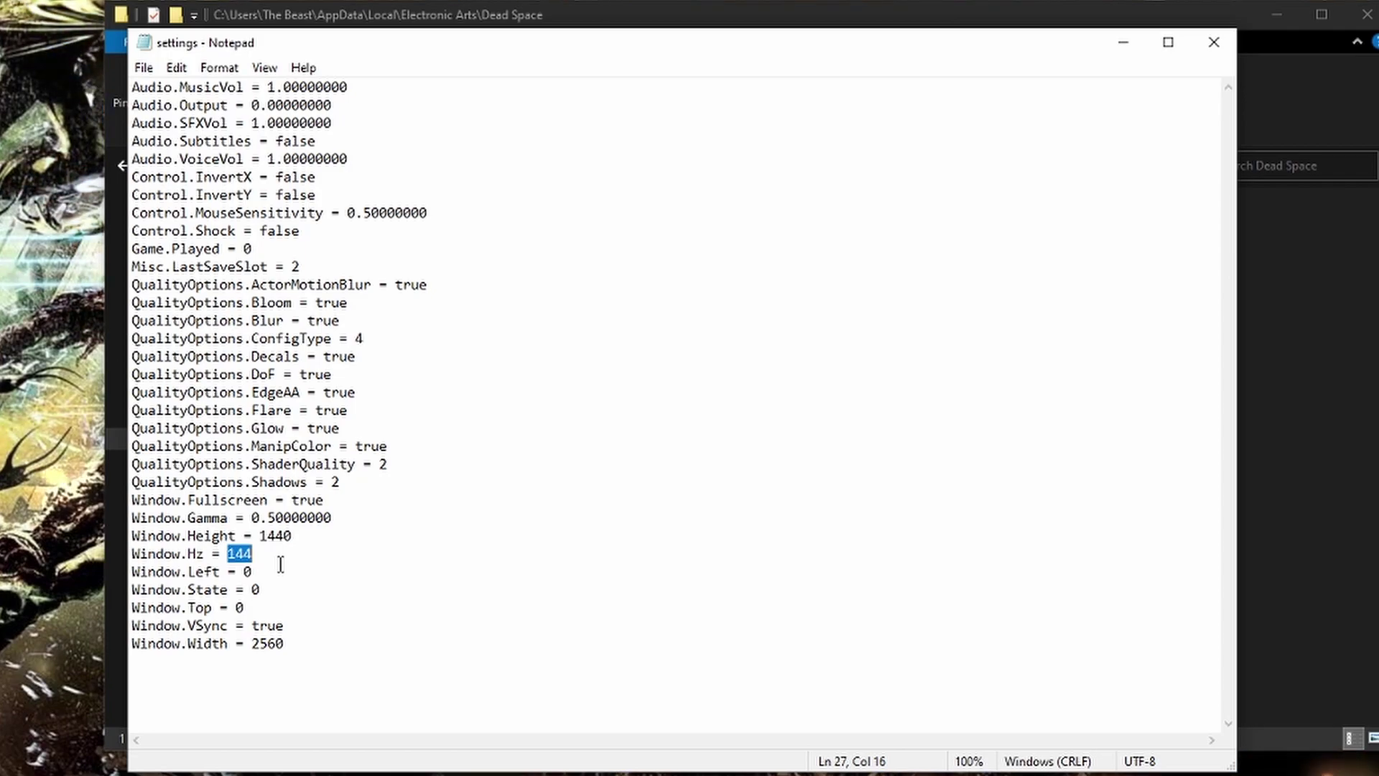
{"action": "left_click", "coordinate": [284, 625]}
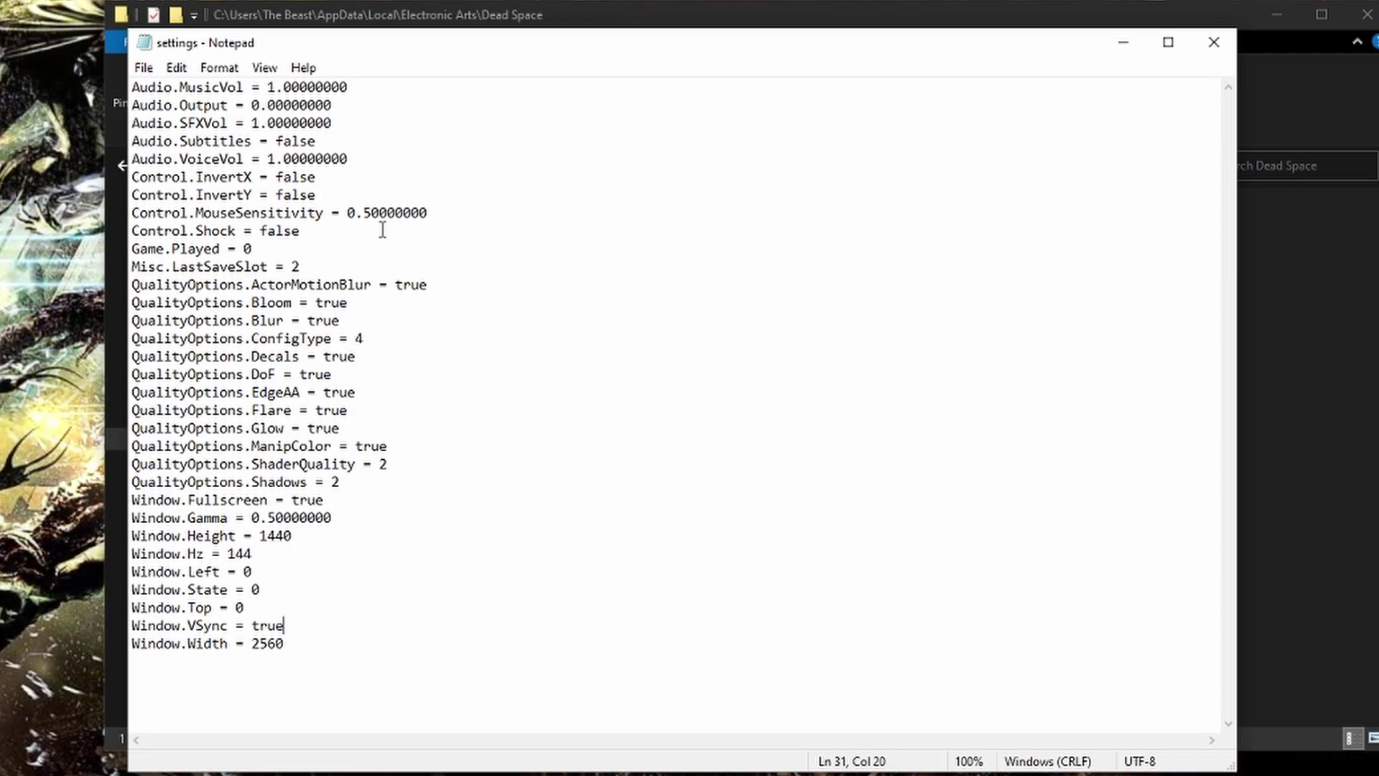
Save and close the settings file, and open the visual options in Dead Space.
{"action": "left_click", "coordinate": [145, 69]}
{"action": "left_click", "coordinate": [209, 162]}
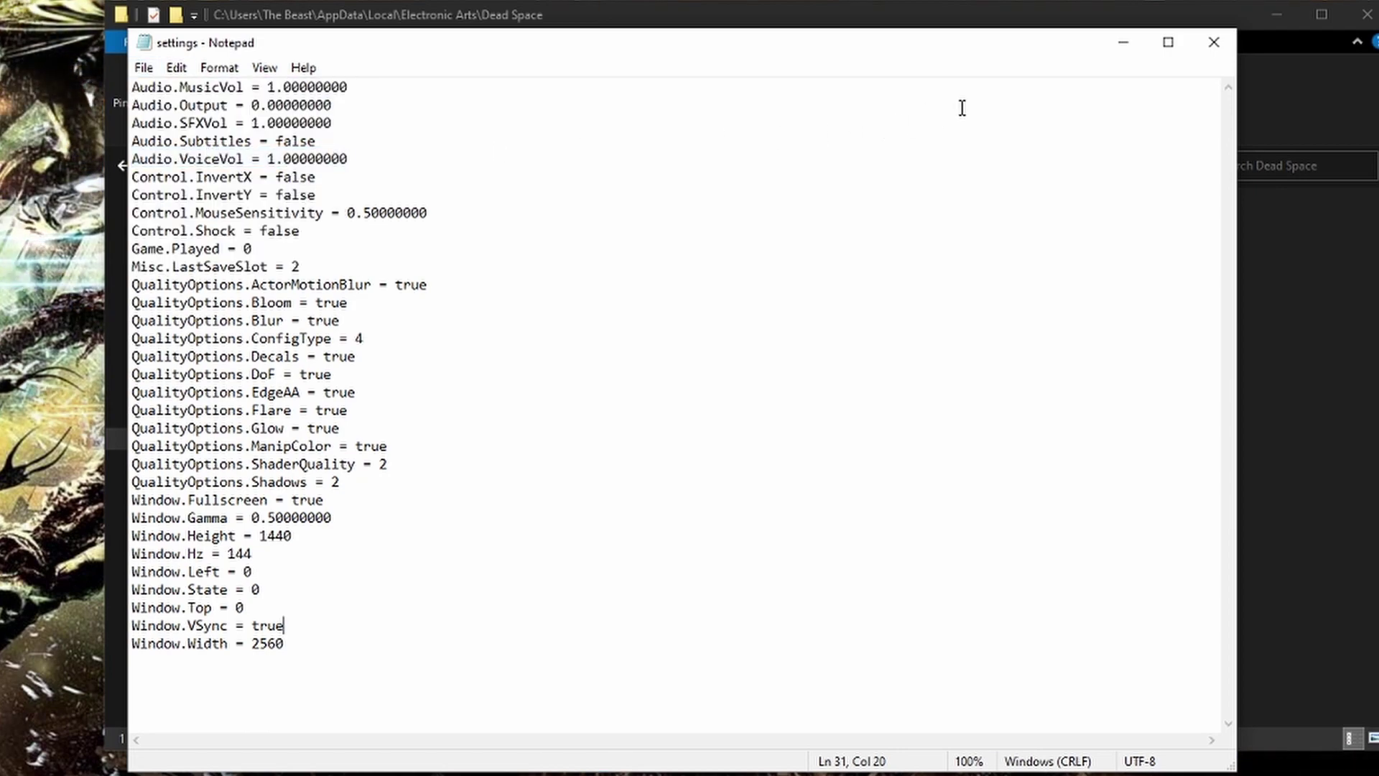
{"action": "left_click", "coordinate": [1214, 42]}
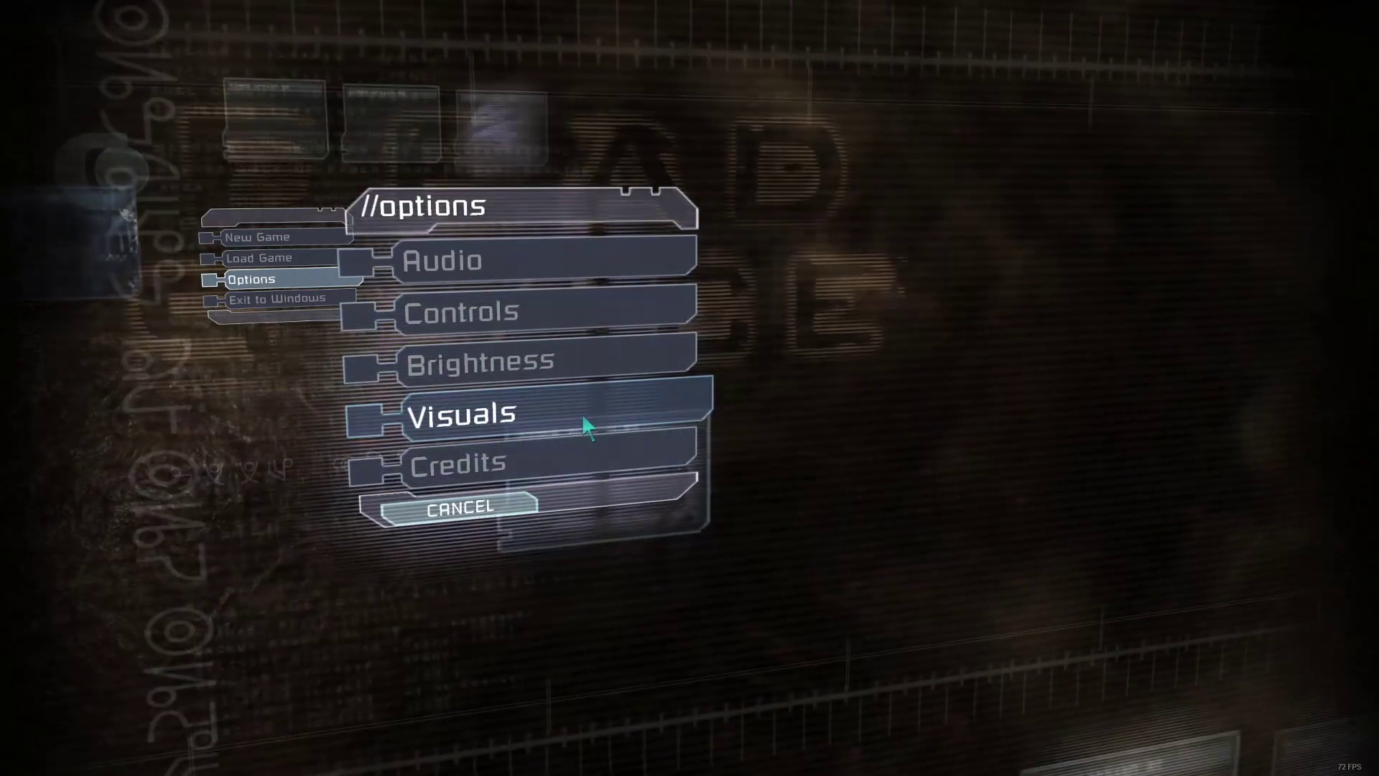
{"action": "left_click", "coordinate": [583, 420]}
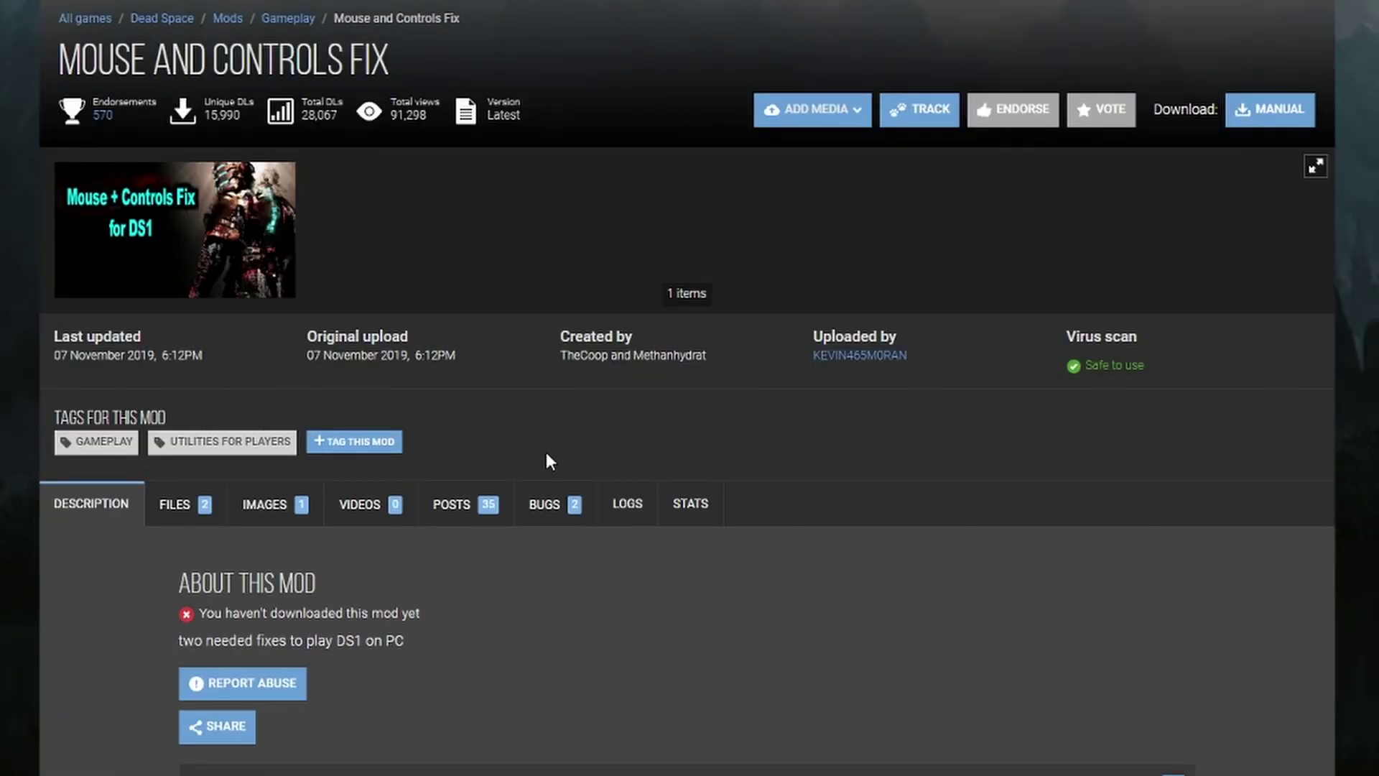
On the Mouse and Controls Fix mod page, read the description and view the available main files.
{"action": "scroll", "coordinate": [557, 459], "scroll_direction": "down", "scroll_amount": 5}
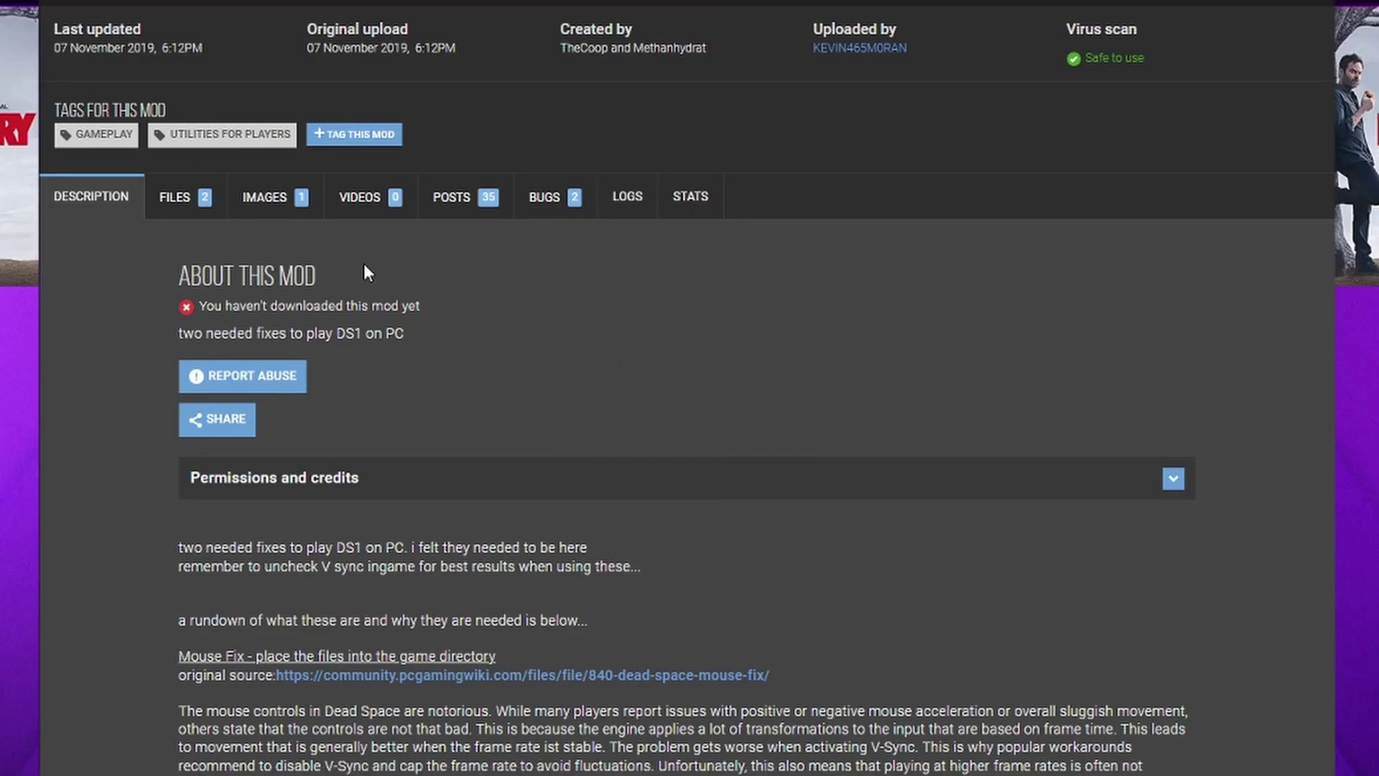
{"action": "left_click", "coordinate": [185, 202]}
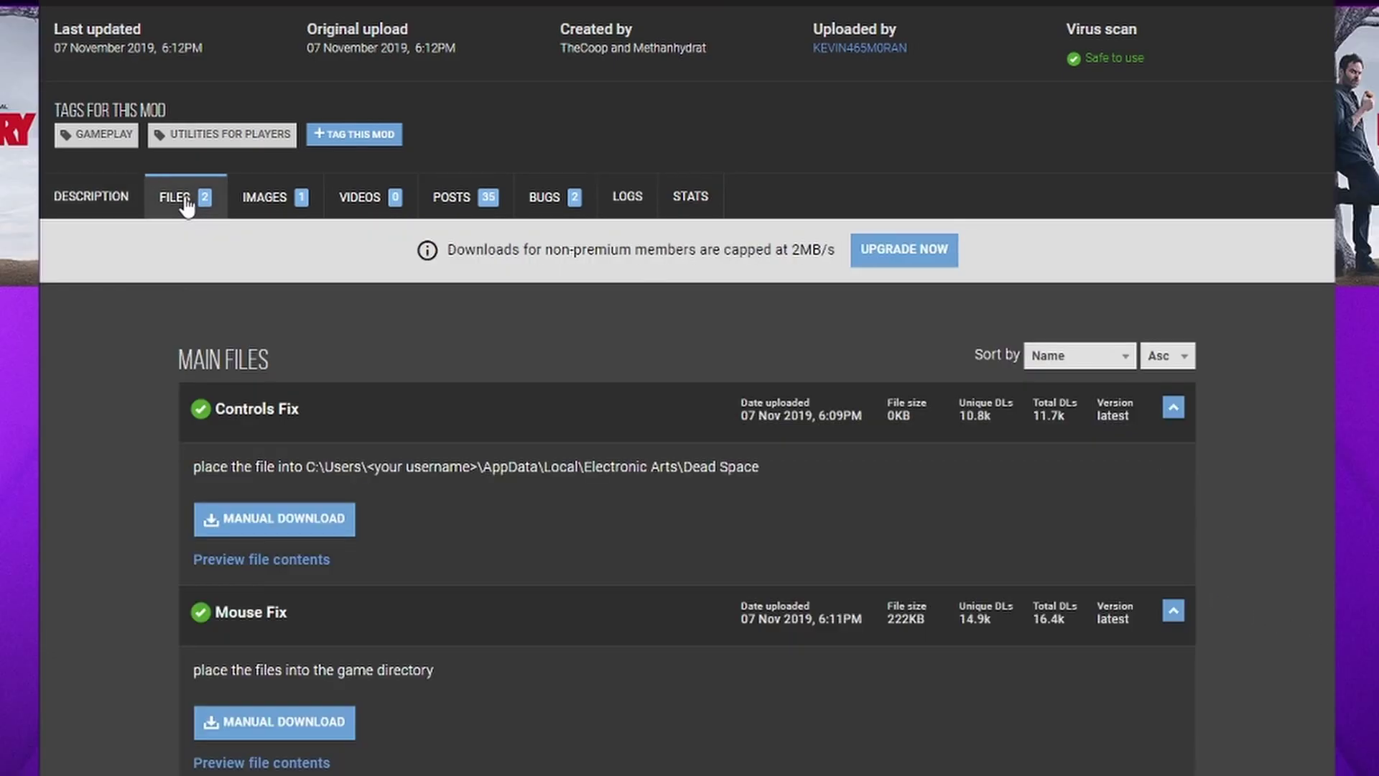
{"action": "scroll", "coordinate": [185, 202], "scroll_direction": "down", "scroll_amount": 1}
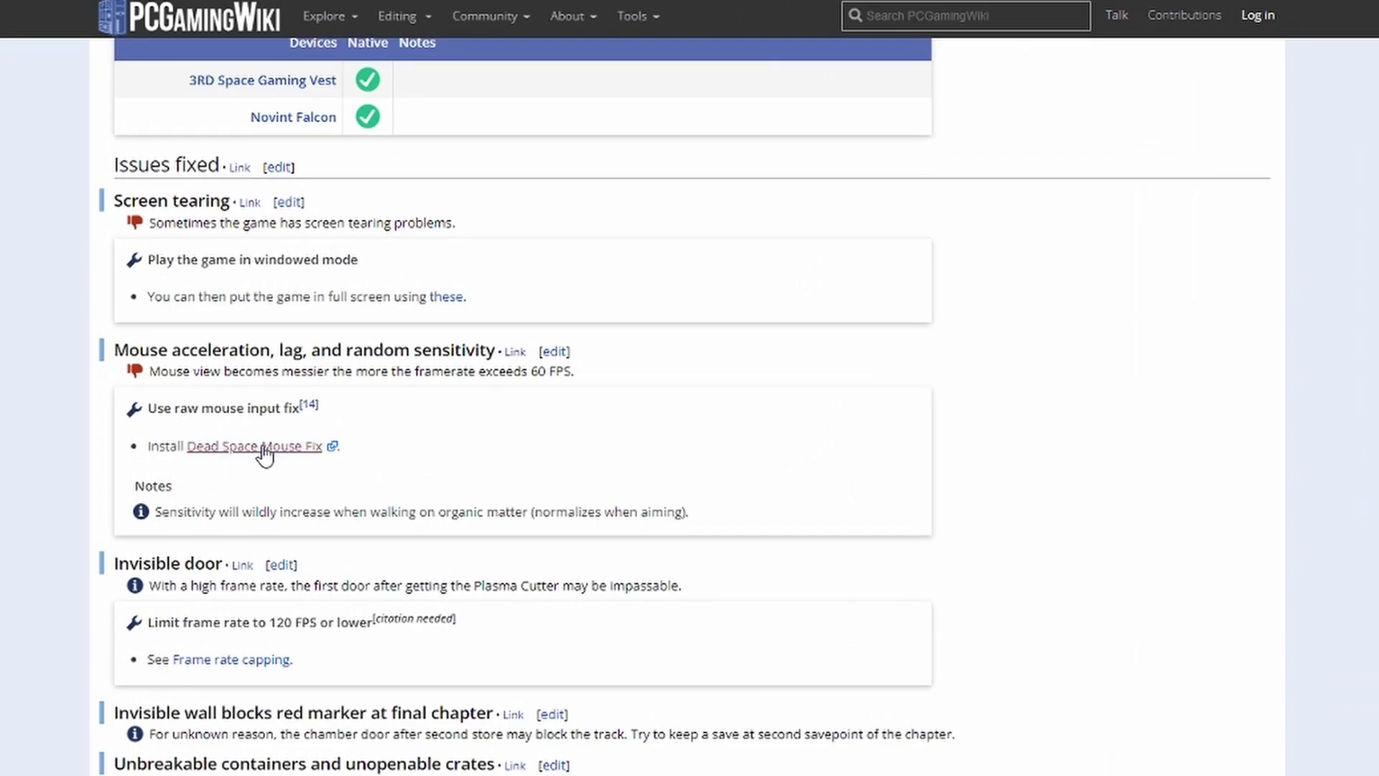
Download the Dead Space Mouse Fix from its PCGamingWiki link and extract the DeadSpaceMouseFix_v1_0 archive in the DeadSpace mods folder.
{"action": "left_click", "coordinate": [263, 447]}
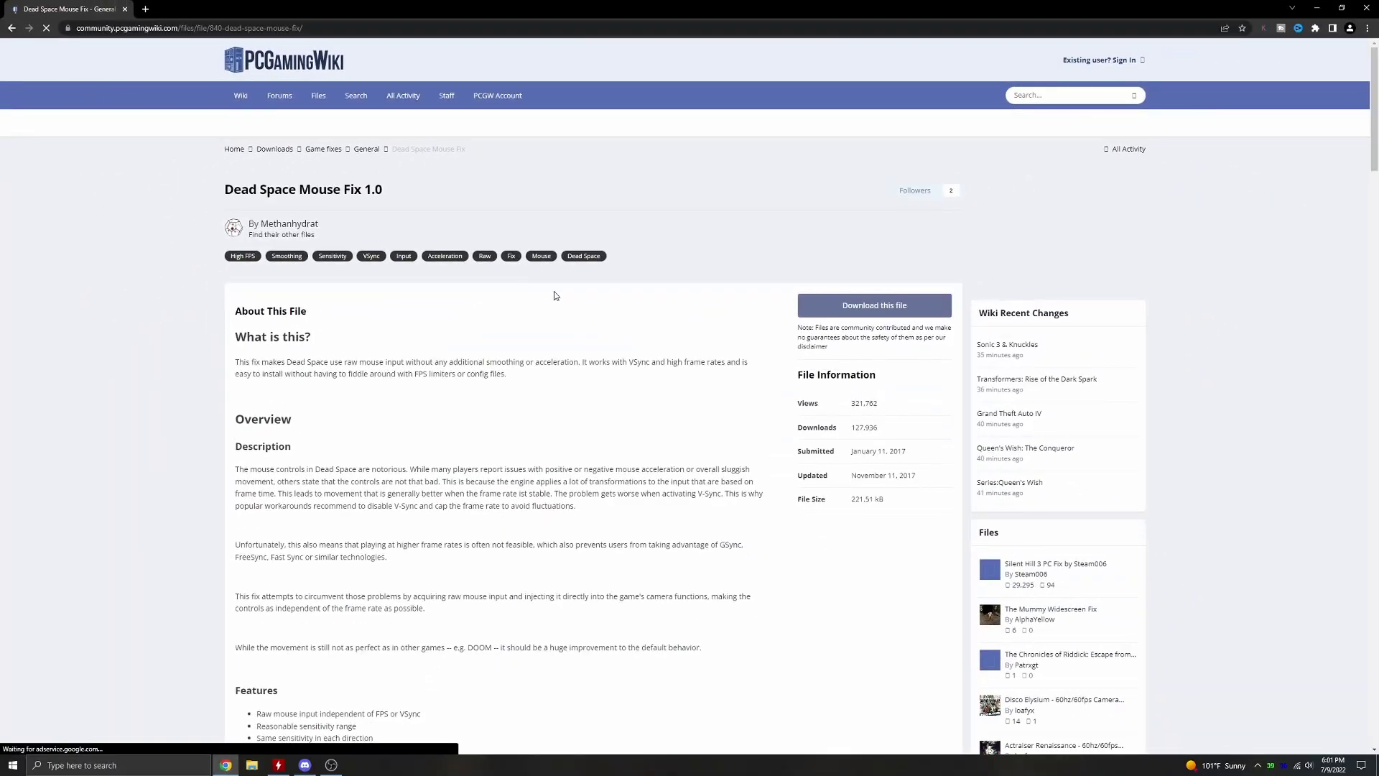
{"action": "left_click", "coordinate": [862, 355]}
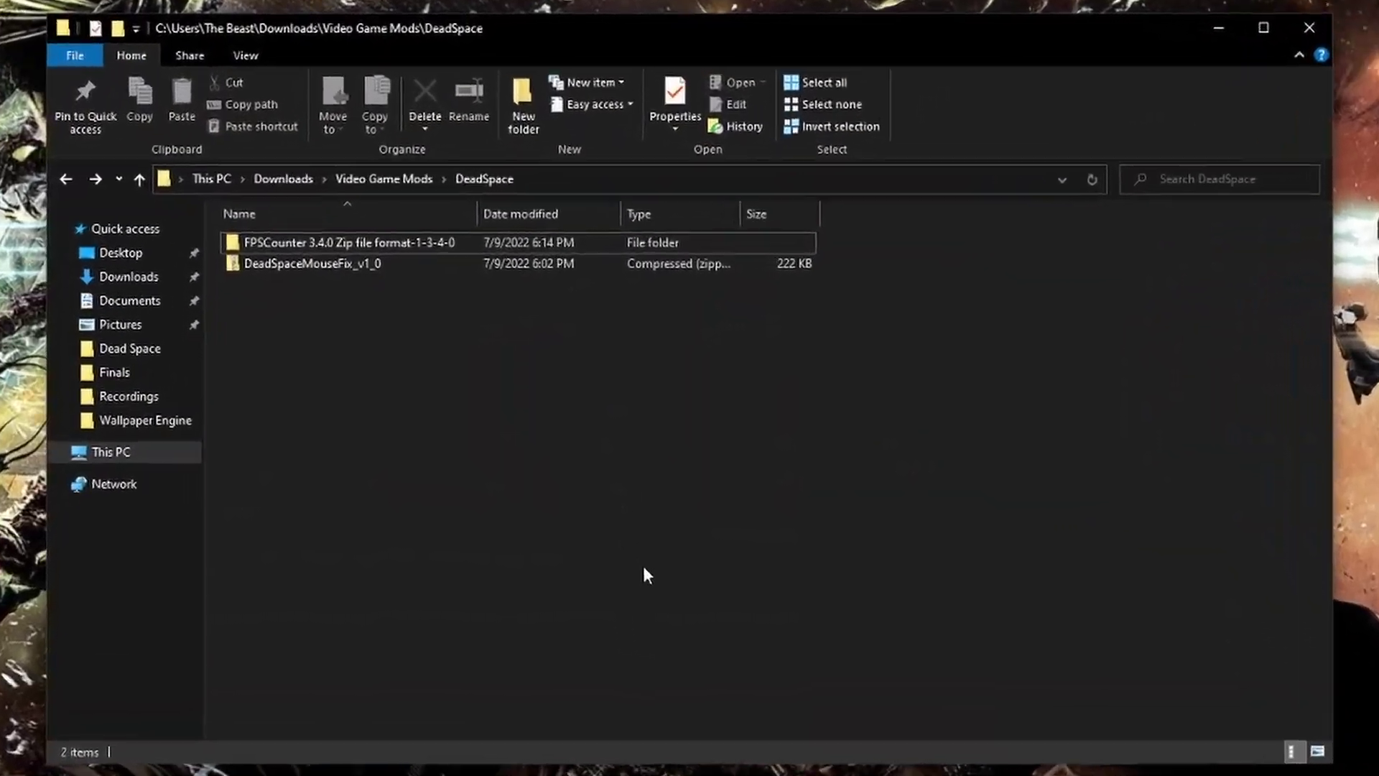
{"action": "left_click", "coordinate": [317, 266]}
{"action": "right_click", "coordinate": [316, 264]}
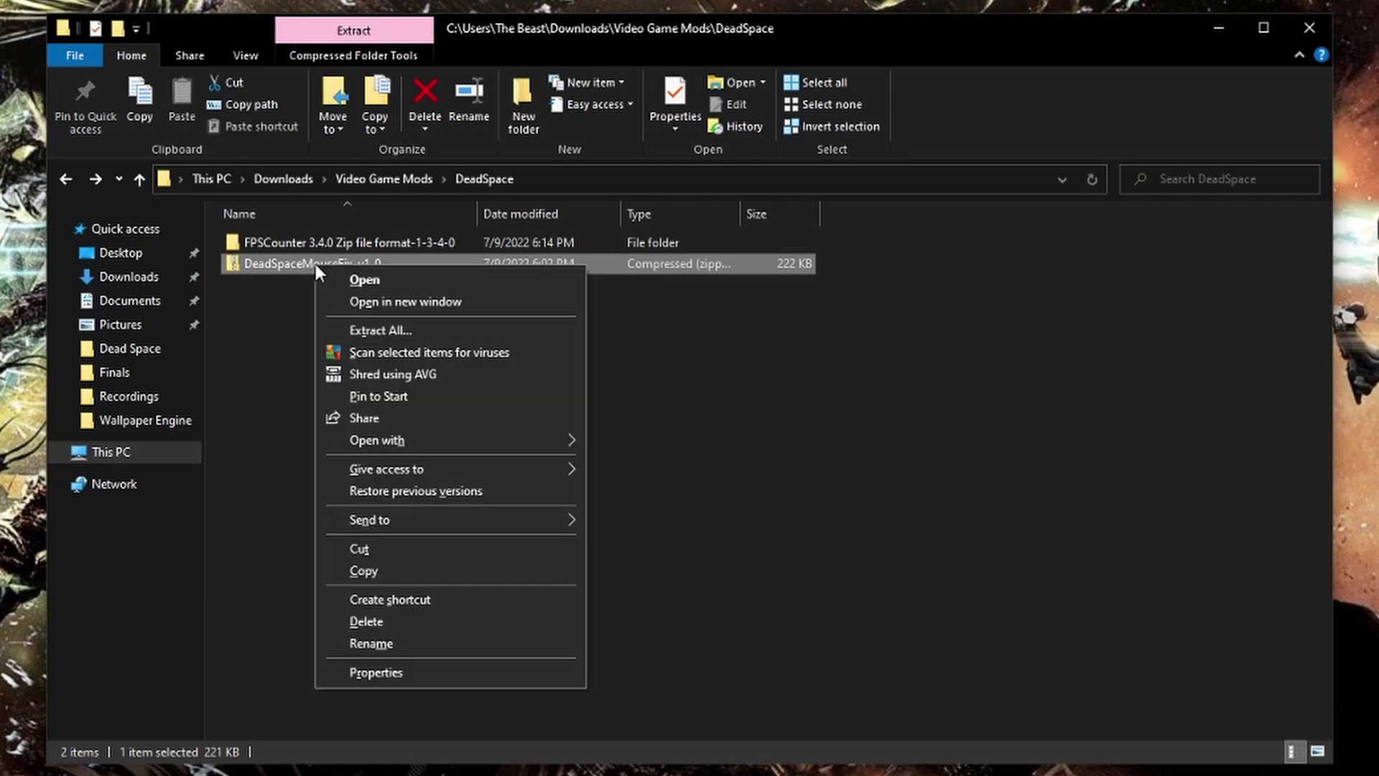
{"action": "left_click", "coordinate": [412, 330]}
{"action": "left_click", "coordinate": [863, 581]}
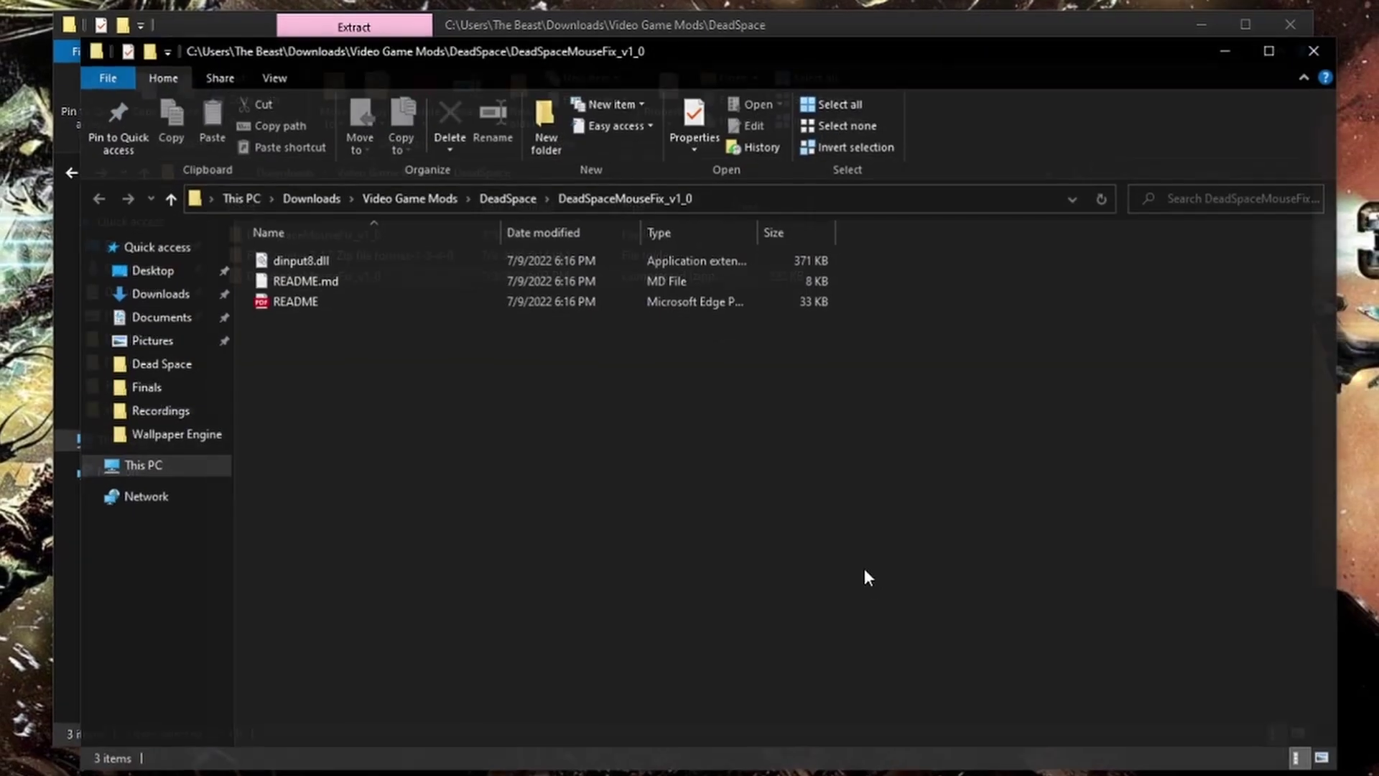
Look over the extracted dinput8.dll and README files in the DeadSpaceMouseFix_v1_0 folder.
{"action": "left_click", "coordinate": [326, 260]}
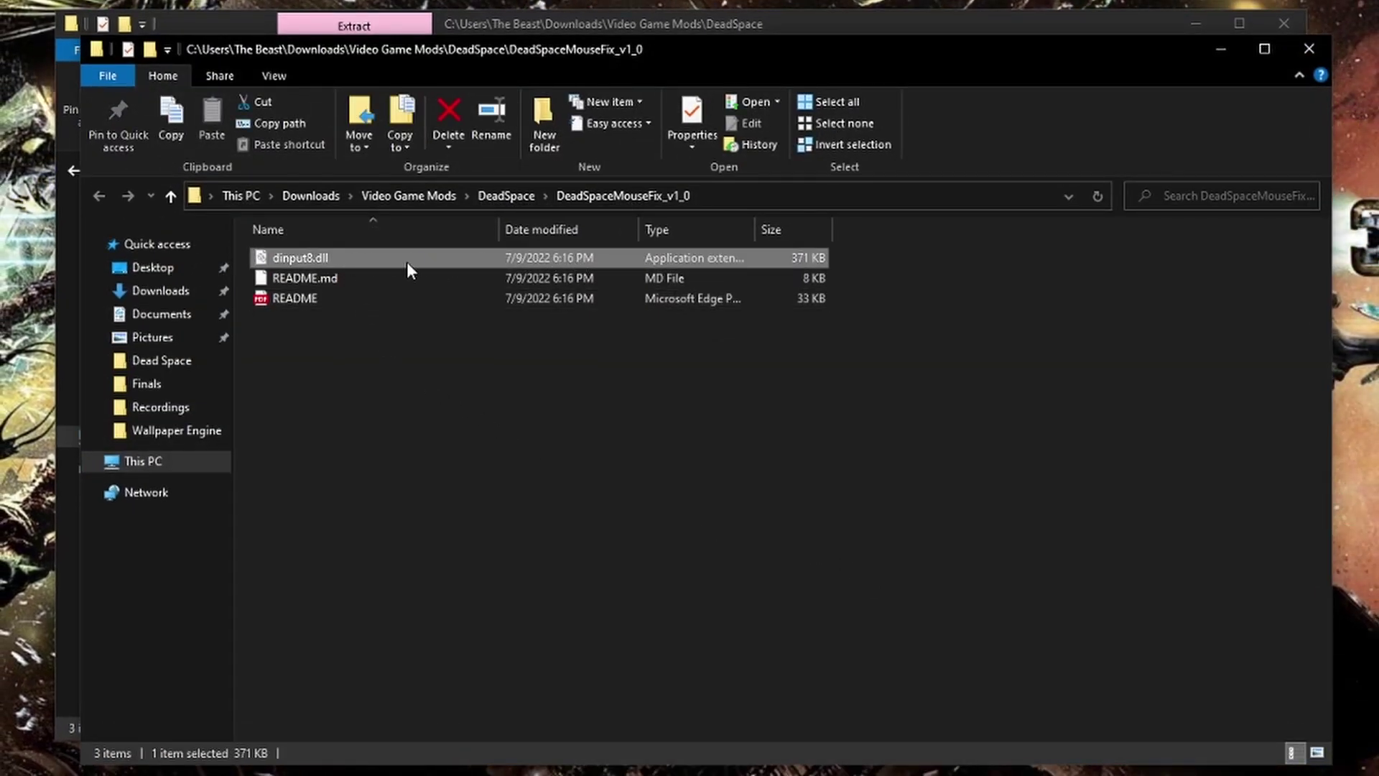
{"action": "left_click", "coordinate": [418, 325]}
{"action": "left_click", "coordinate": [312, 296]}
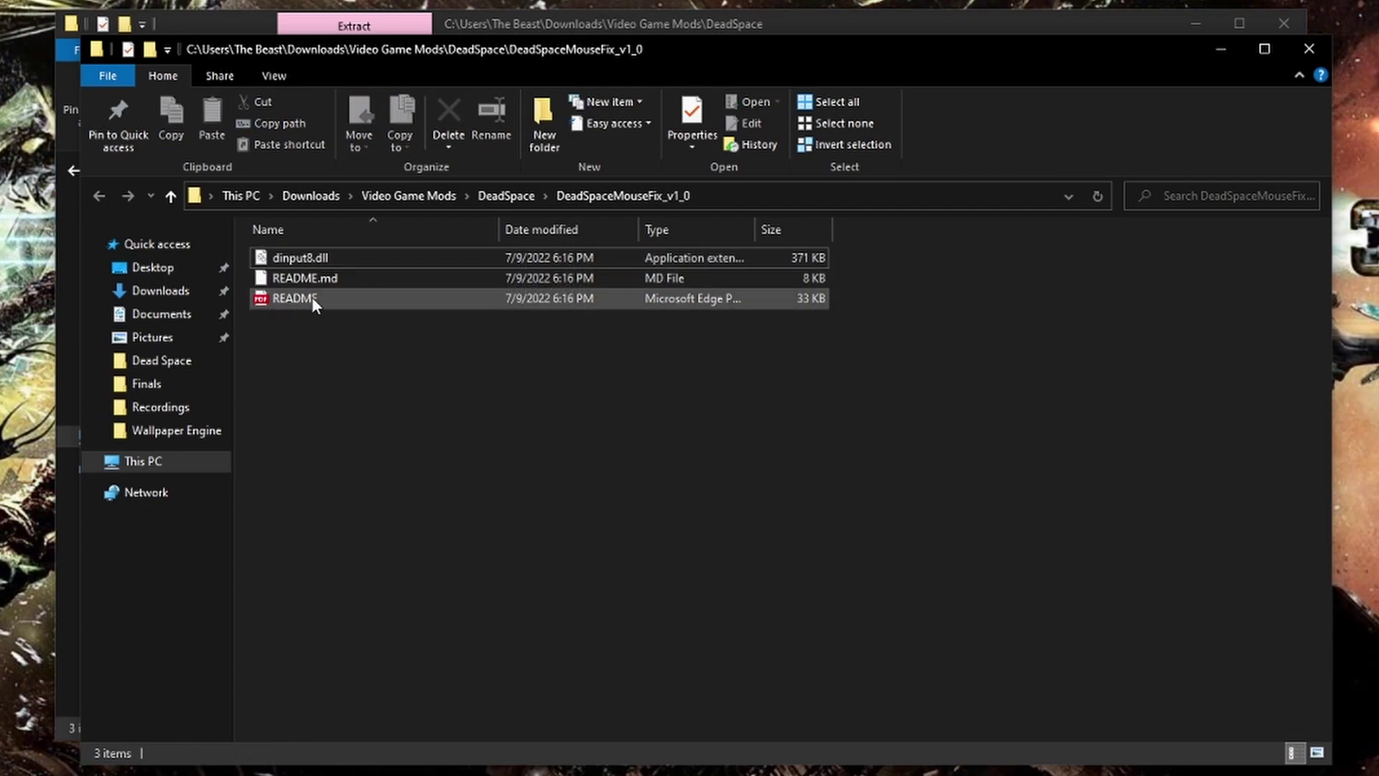
Open the README PDF in the DeadSpaceMouseFix_v1_0 folder and read its description, features and instructions.
{"action": "double_click", "coordinate": [312, 296]}
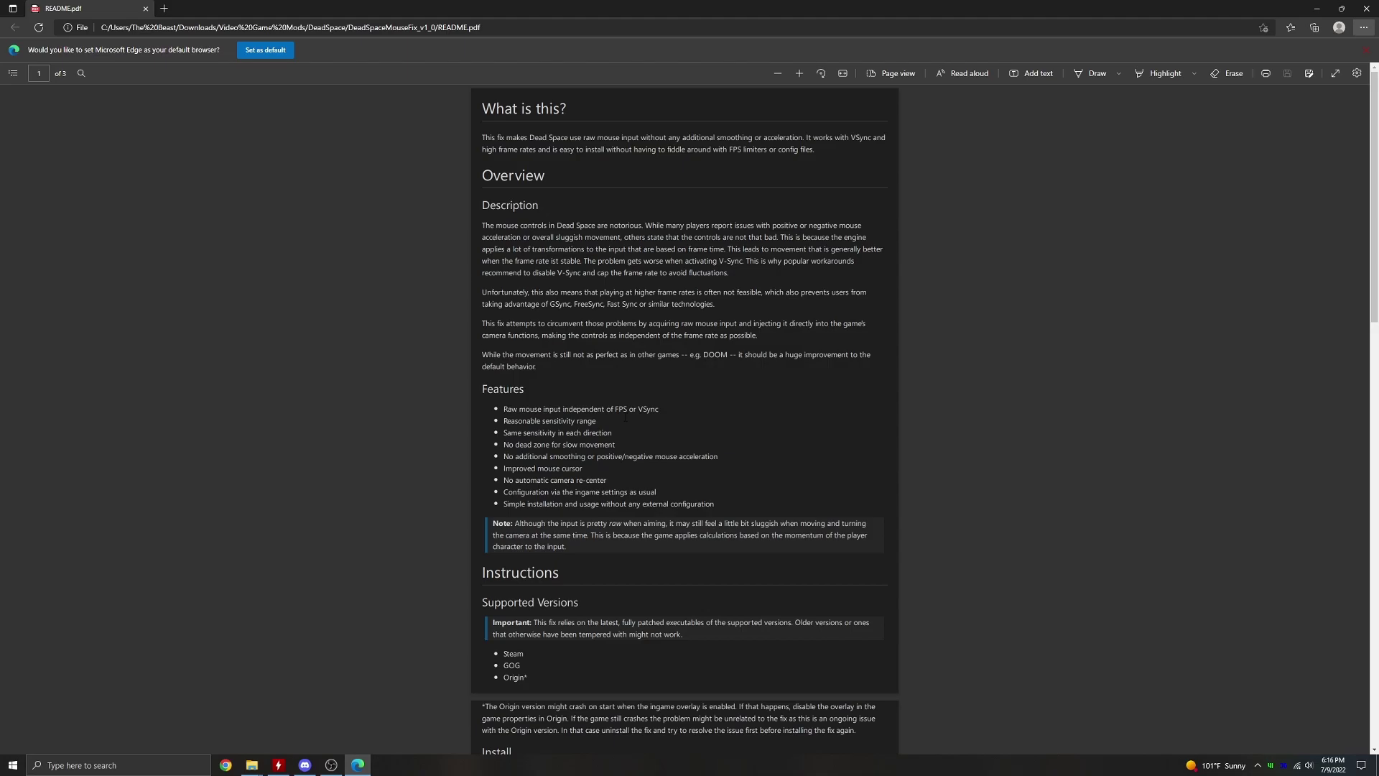
{"action": "scroll", "coordinate": [743, 433], "scroll_direction": "down", "scroll_amount": 1}
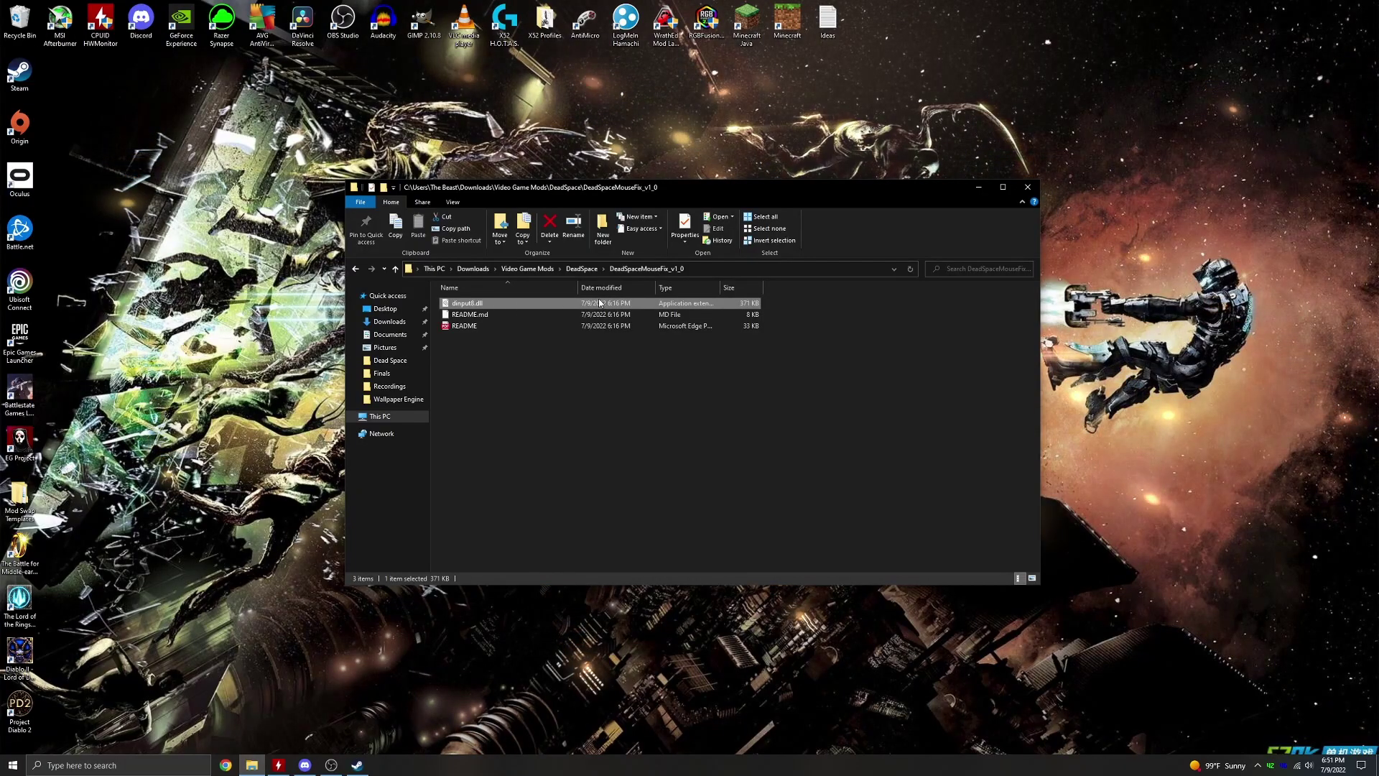
Open a second File Explorer window and browse to the SteamLibrary folder on Gaming Drive (G:).
{"action": "left_click", "coordinate": [13, 765]}
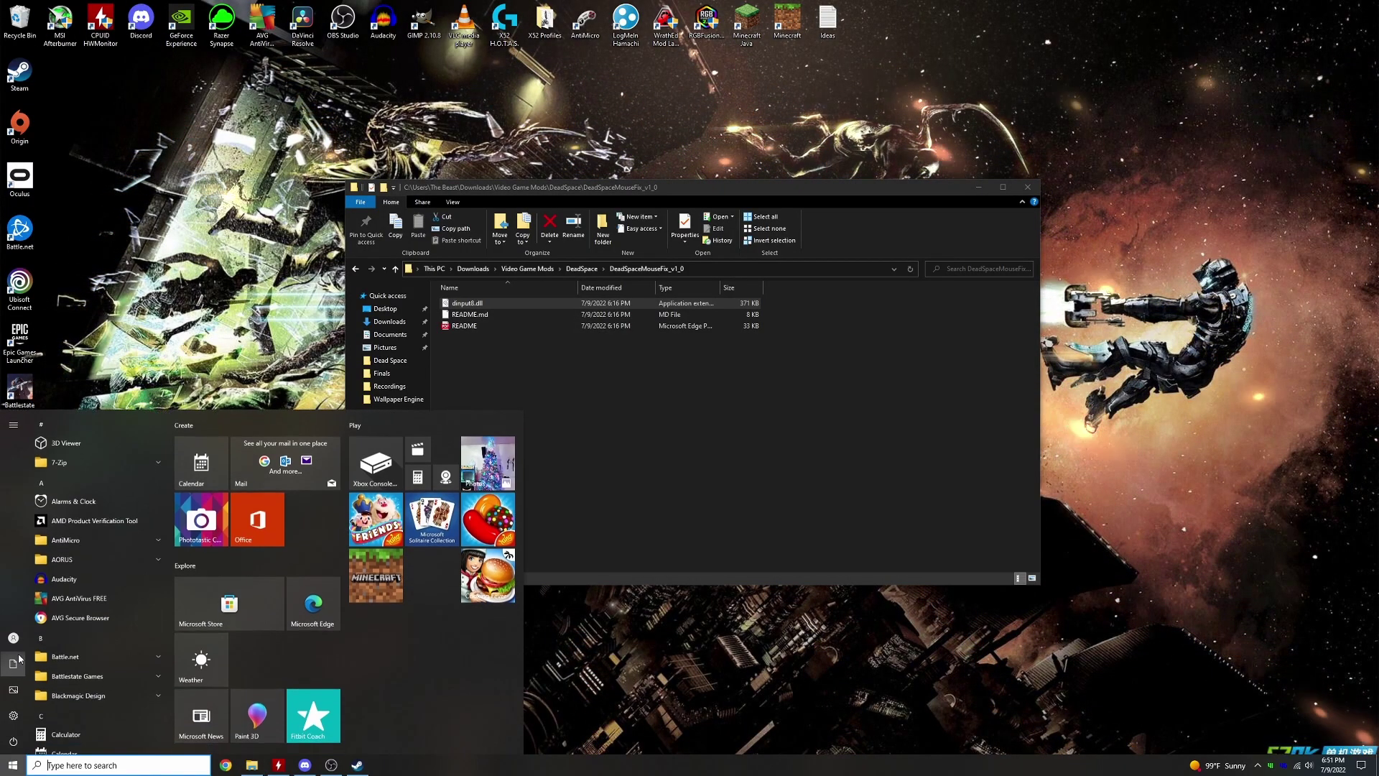
{"action": "left_click", "coordinate": [15, 664]}
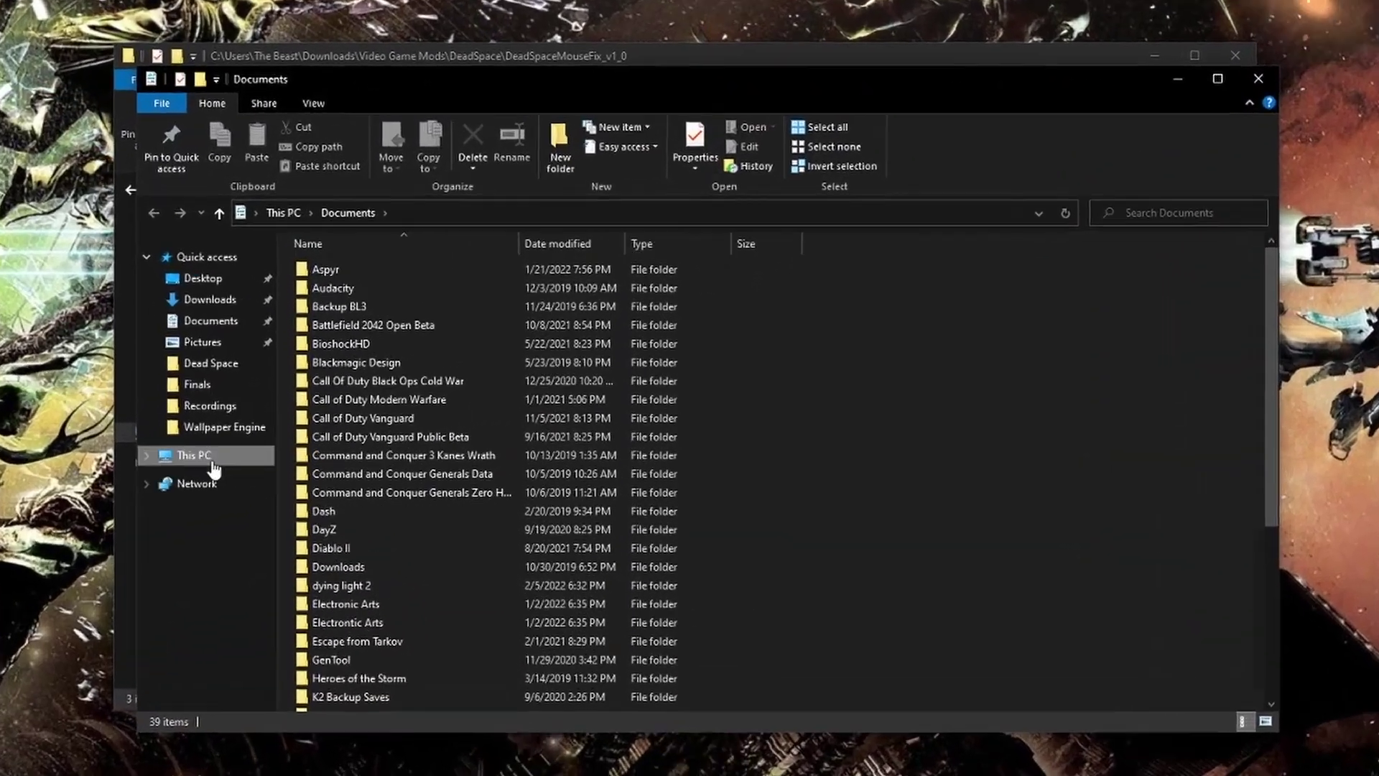
{"action": "left_click", "coordinate": [395, 431]}
{"action": "left_click", "coordinate": [377, 471]}
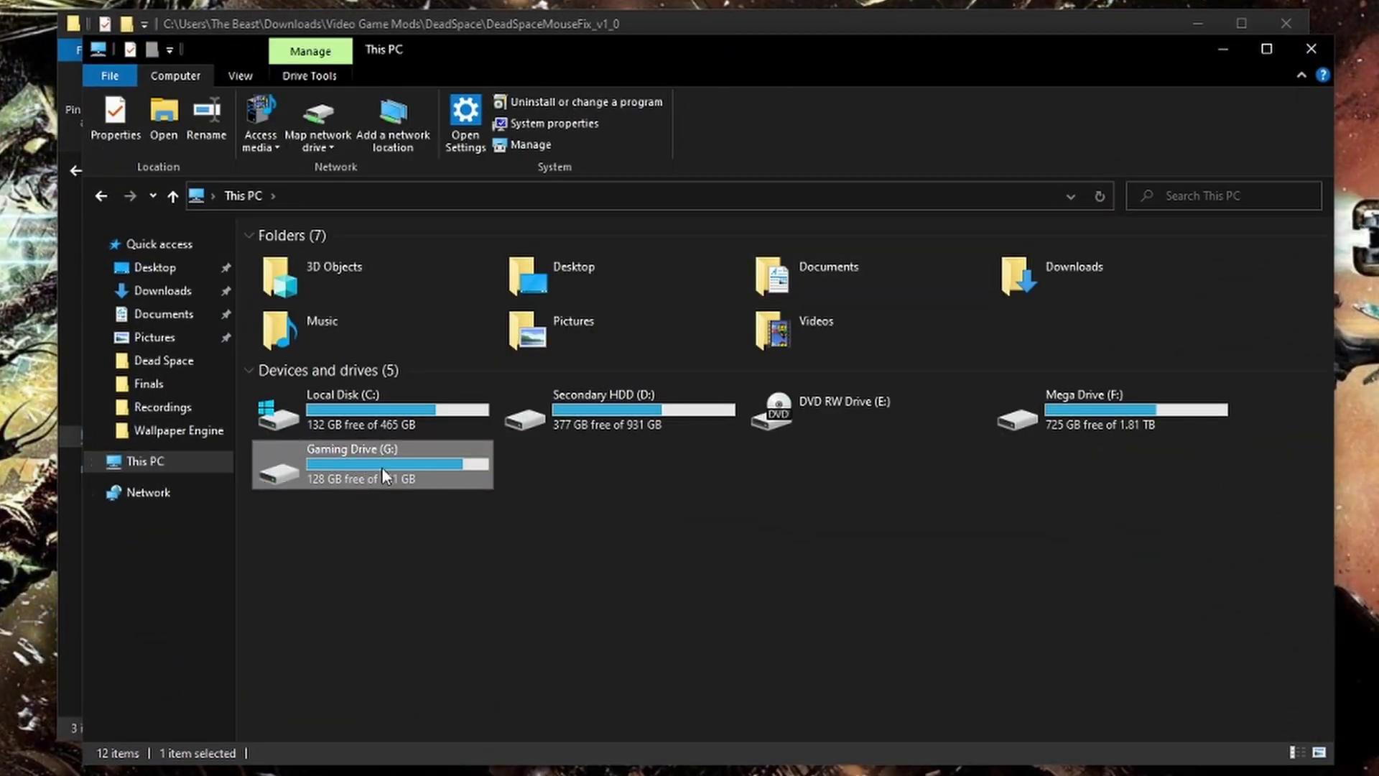
{"action": "double_click", "coordinate": [380, 467]}
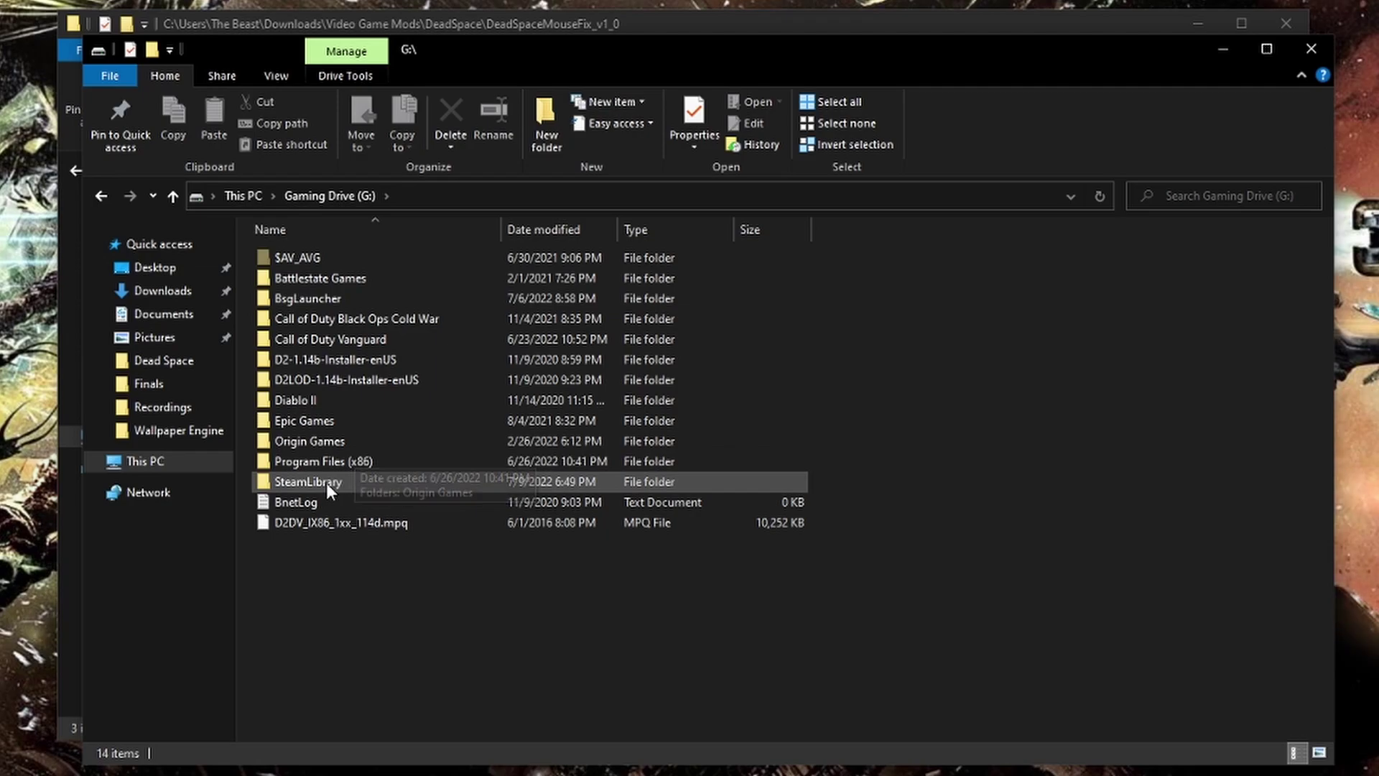
{"action": "left_click", "coordinate": [342, 481]}
{"action": "double_click", "coordinate": [351, 480]}
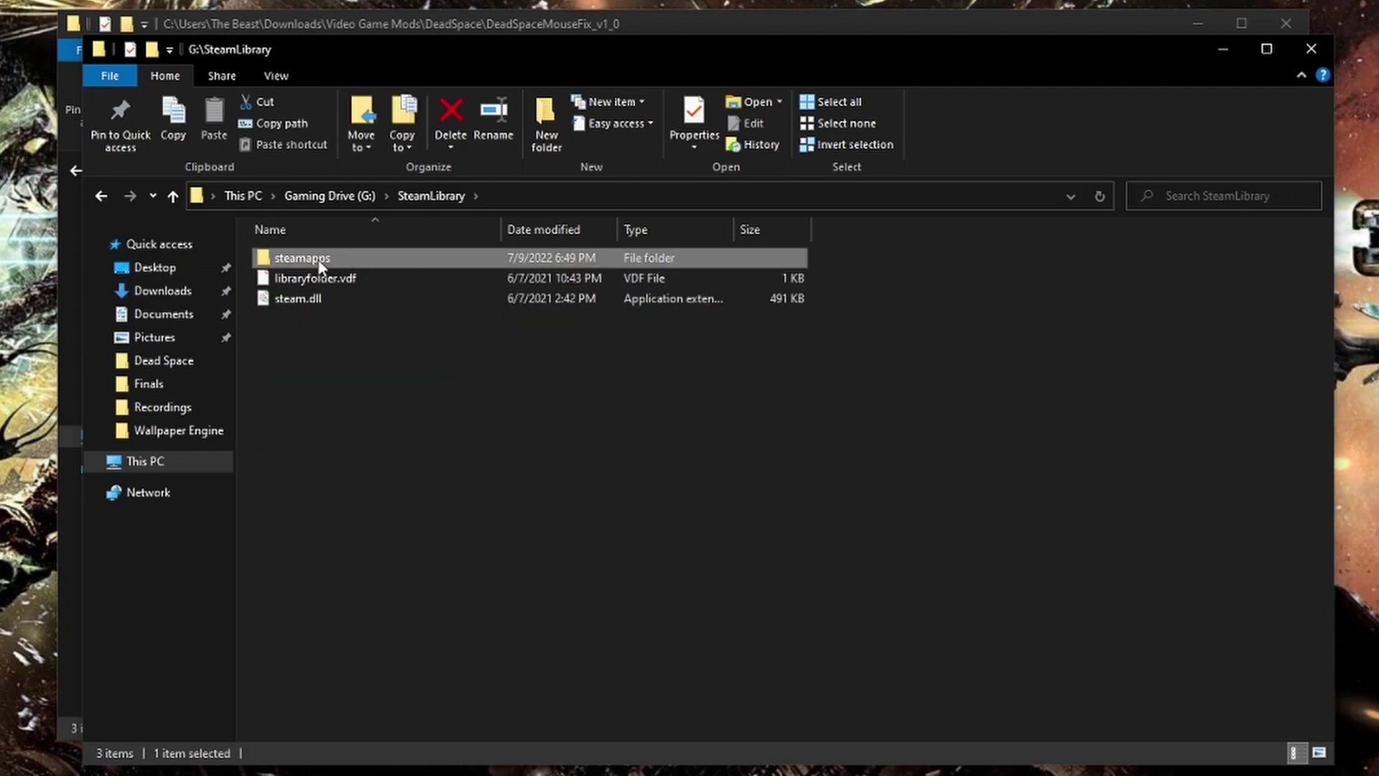
Go through steamapps and common to the Dead Space installation folder and bring its program files into view.
{"action": "double_click", "coordinate": [331, 260]}
{"action": "double_click", "coordinate": [316, 258]}
{"action": "left_click", "coordinate": [330, 382]}
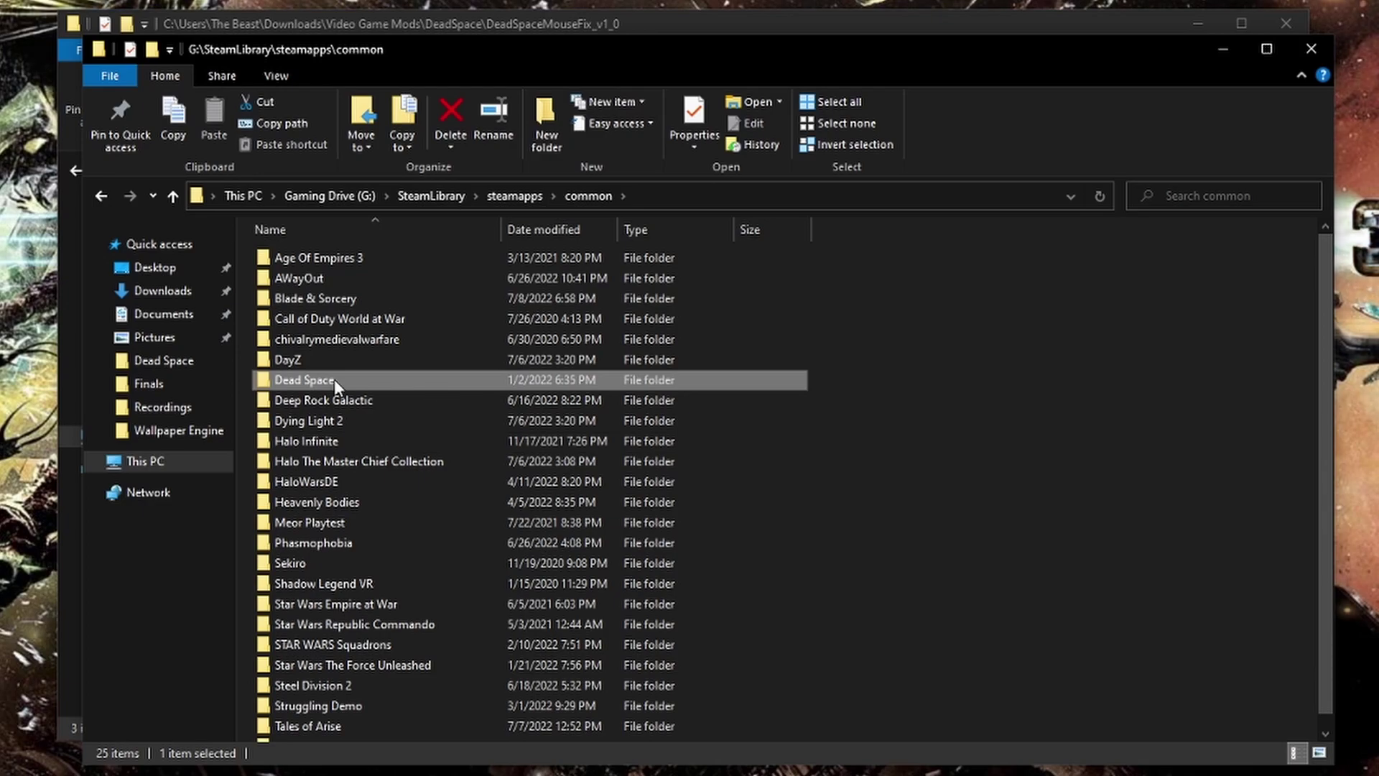
{"action": "double_click", "coordinate": [333, 379]}
{"action": "scroll", "coordinate": [375, 410], "scroll_direction": "down", "scroll_amount": 2}
{"action": "scroll", "coordinate": [377, 407], "scroll_direction": "down", "scroll_amount": 1}
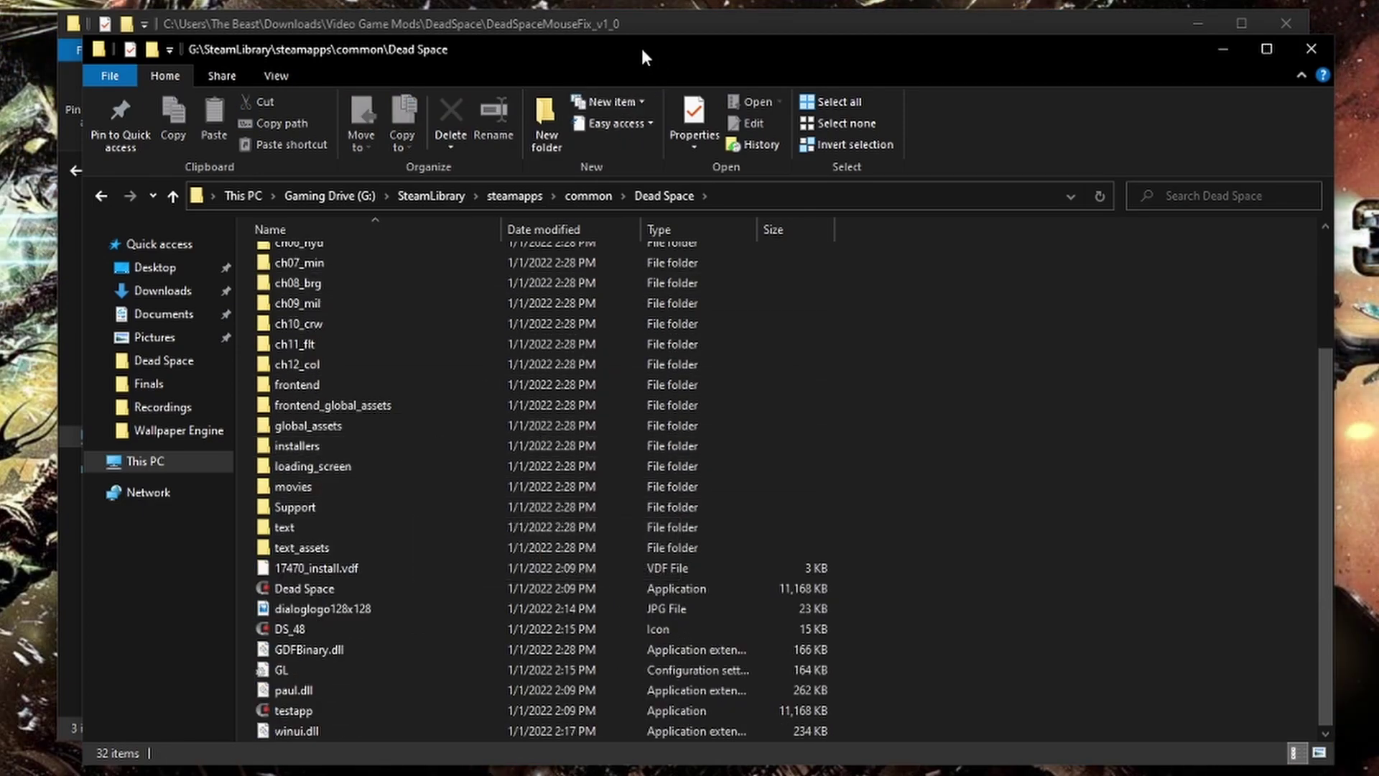
Place the two folder windows side by side and copy dinput8.dll into the Dead Space installation folder.
{"action": "left_click_drag", "start_coordinate": [638, 46], "coordinate": [809, 102]}
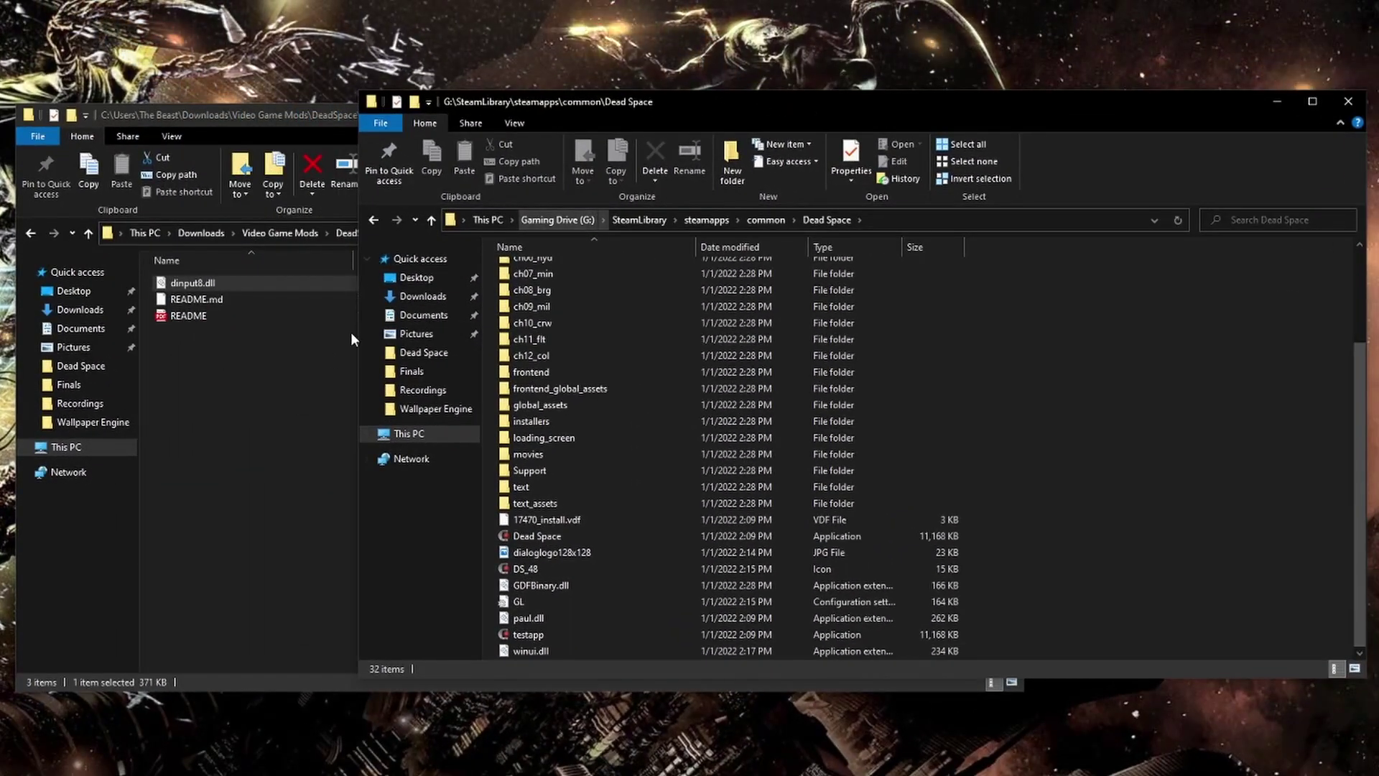
{"action": "left_click", "coordinate": [265, 377]}
{"action": "left_click", "coordinate": [201, 282]}
{"action": "left_click_drag", "start_coordinate": [202, 282], "coordinate": [1207, 554]}
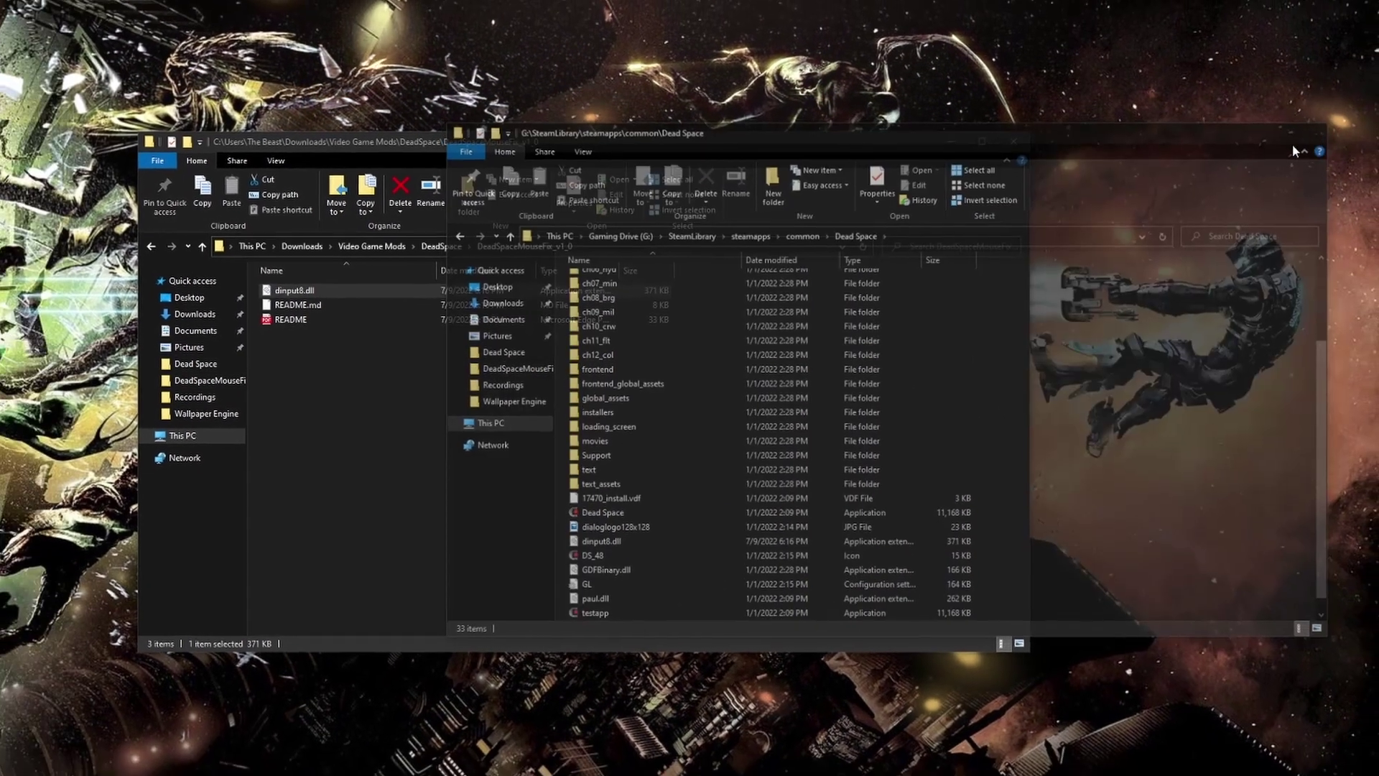
Close both folder windows and switch to Steam.
{"action": "left_click", "coordinate": [1347, 103]}
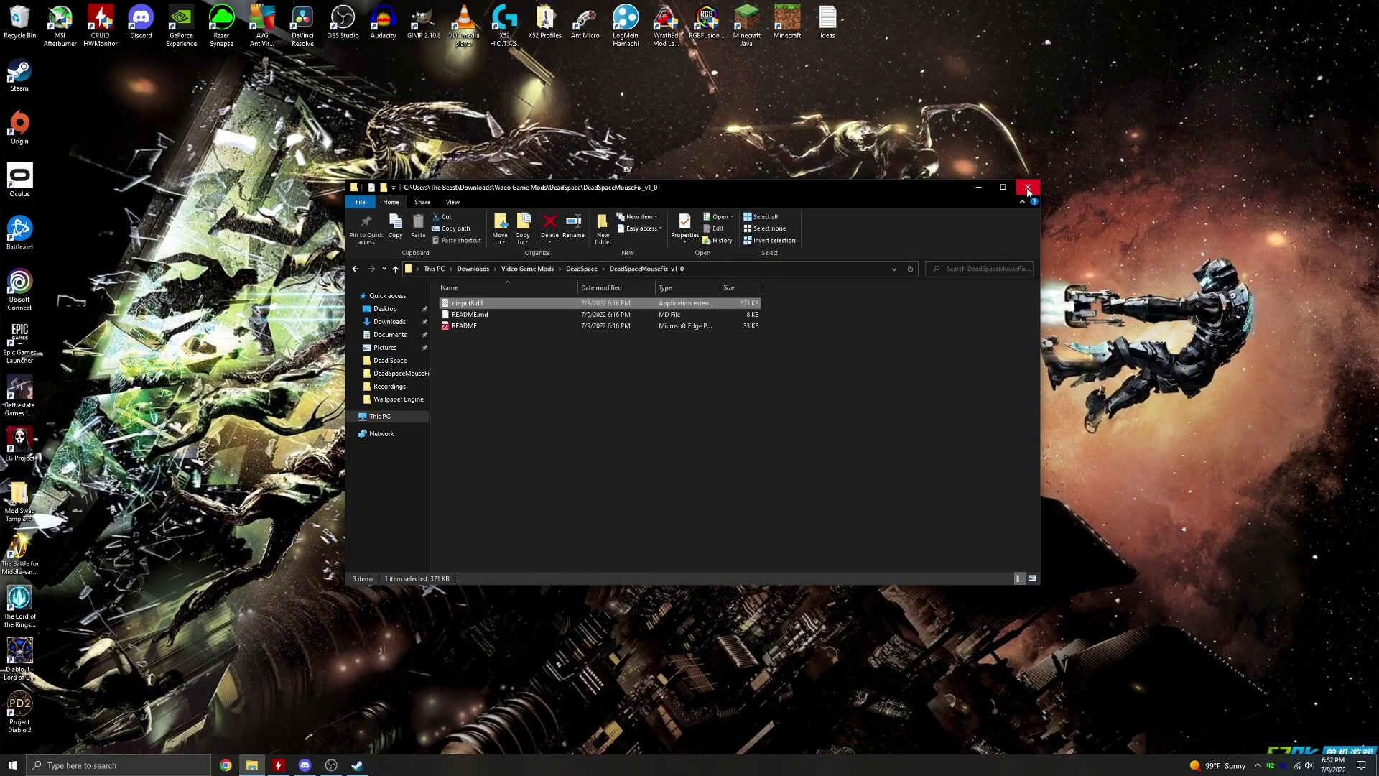
{"action": "left_click", "coordinate": [1027, 188]}
{"action": "left_click", "coordinate": [357, 765]}
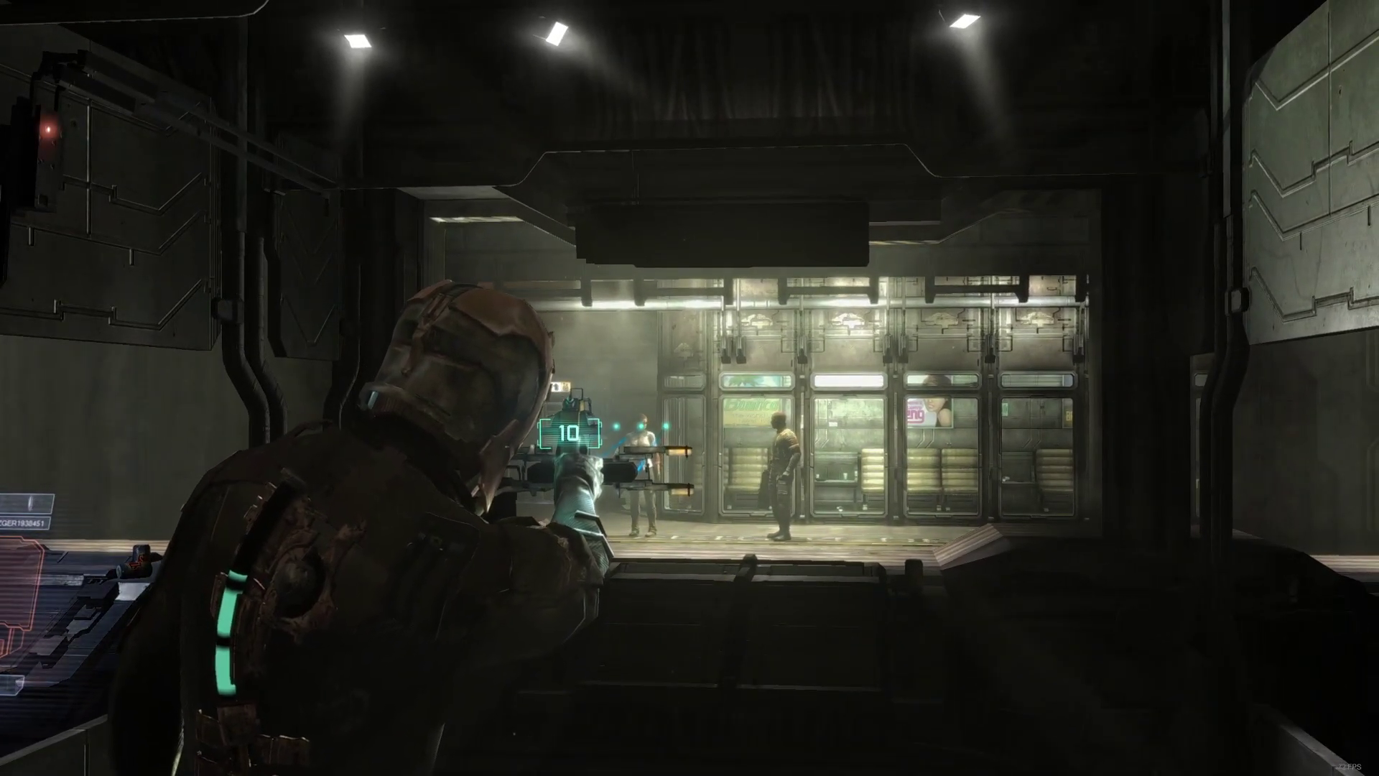
{"action": "key", "text": "space"}
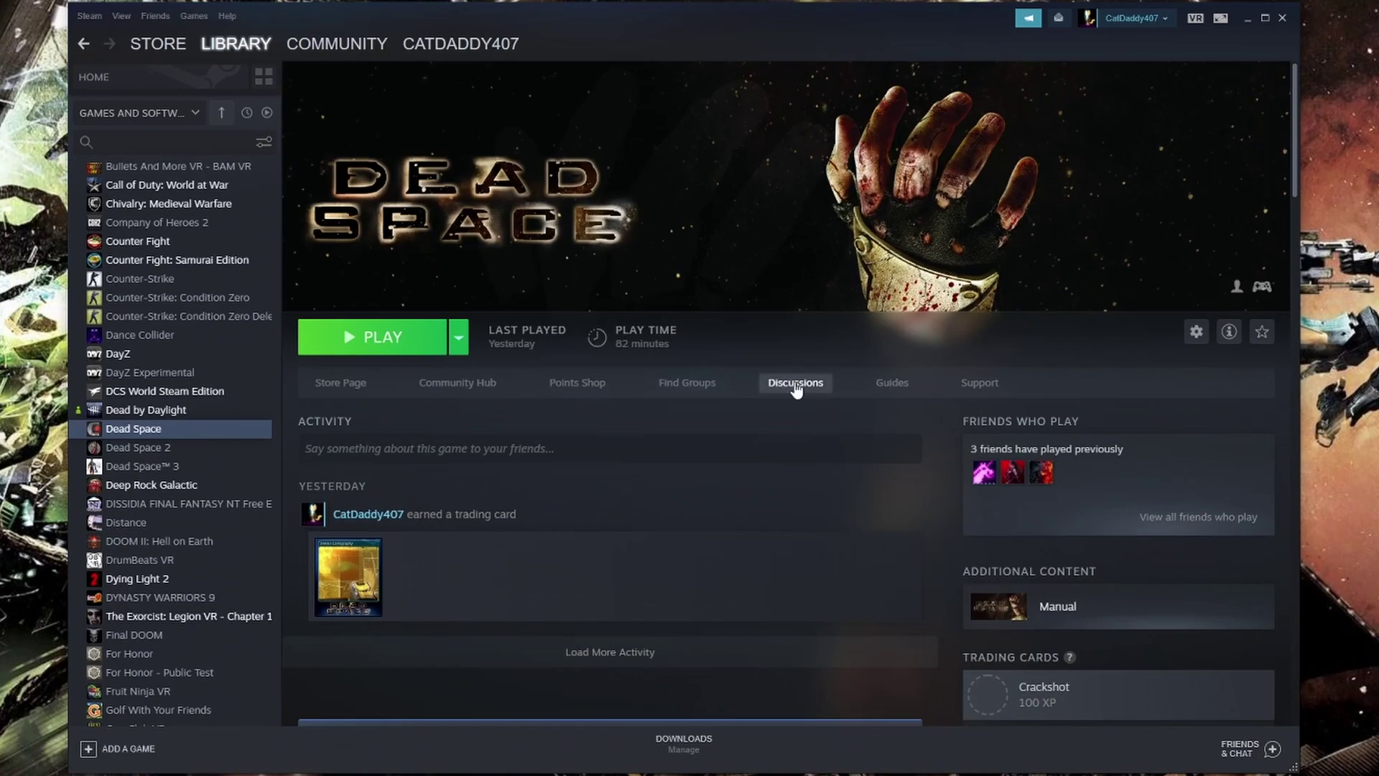
Search the Dead Space discussions on Steam for "mouse" and open the "Mouse problems" topic.
{"action": "left_click", "coordinate": [725, 389]}
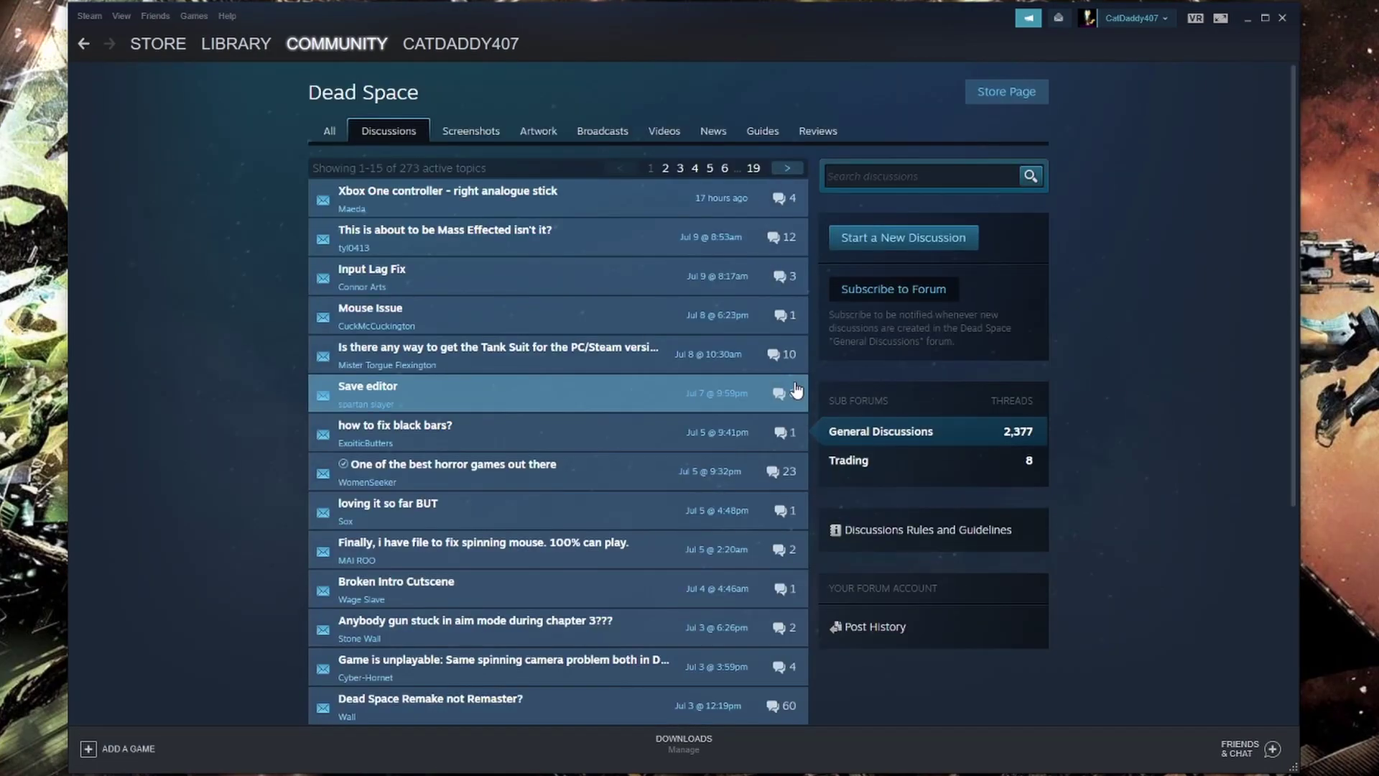
{"action": "left_click", "coordinate": [915, 174]}
{"action": "type", "text": "mouse"}
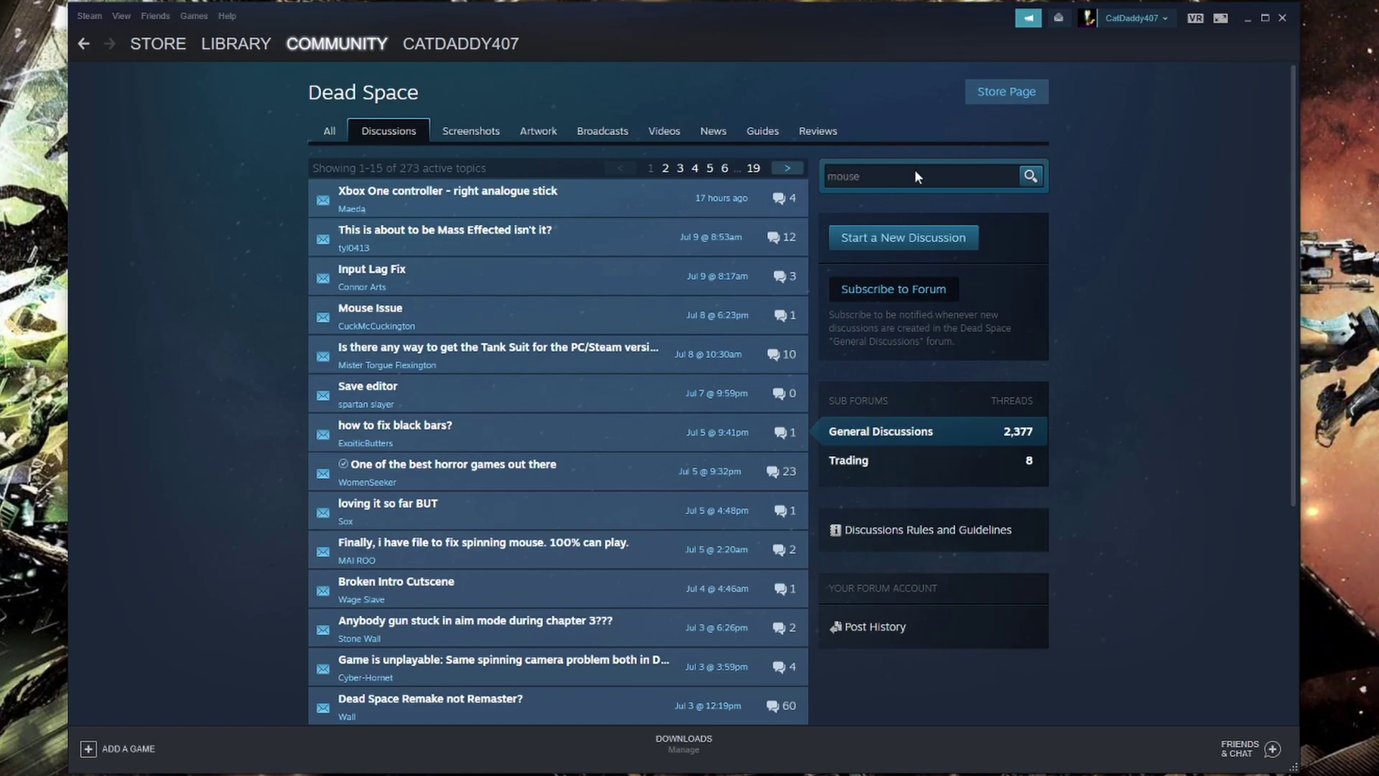
{"action": "key", "text": "Return"}
{"action": "scroll", "coordinate": [903, 243], "scroll_direction": "down", "scroll_amount": 1}
{"action": "scroll", "coordinate": [903, 243], "scroll_direction": "down", "scroll_amount": 7}
{"action": "left_click", "coordinate": [430, 384]}
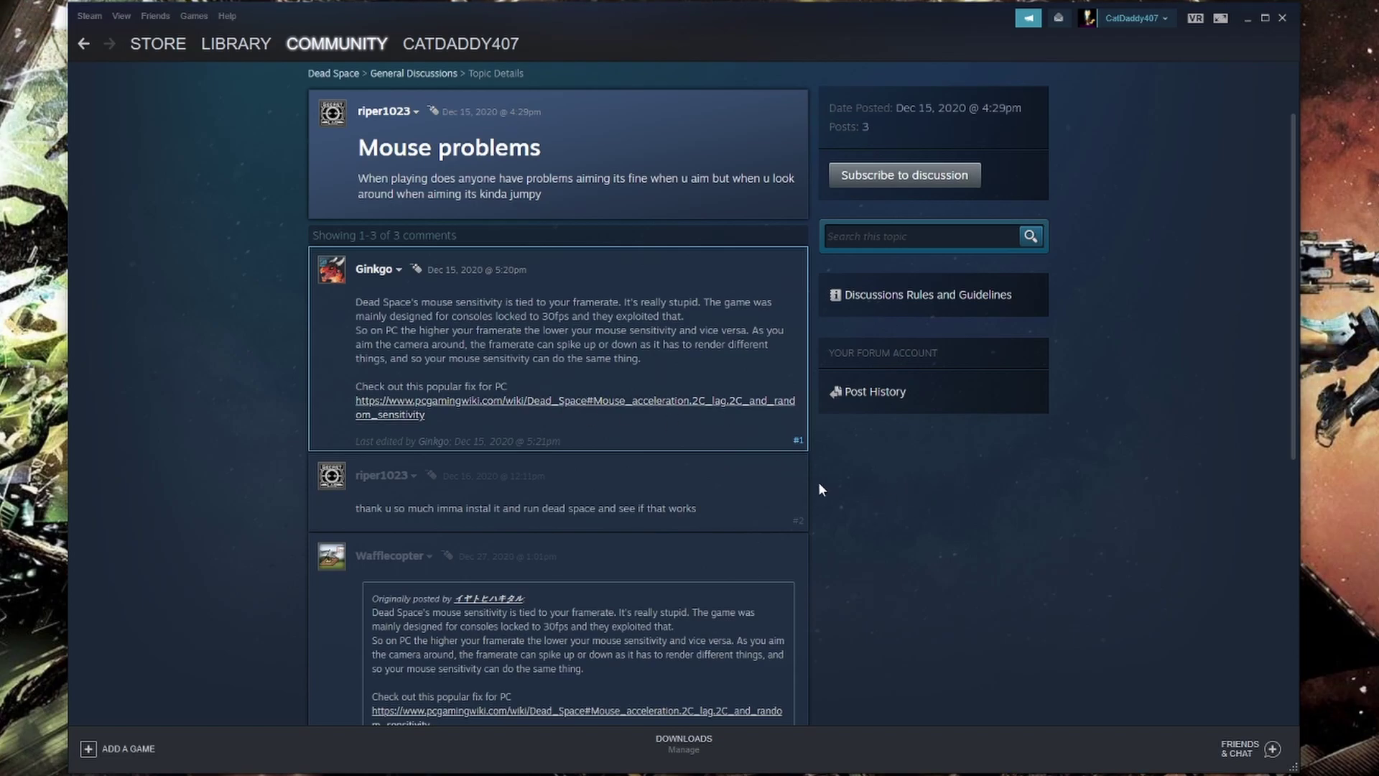
Open the PCGamingWiki link in the topic's first reply and look through the page's availability, video and input sections.
{"action": "left_click", "coordinate": [670, 406]}
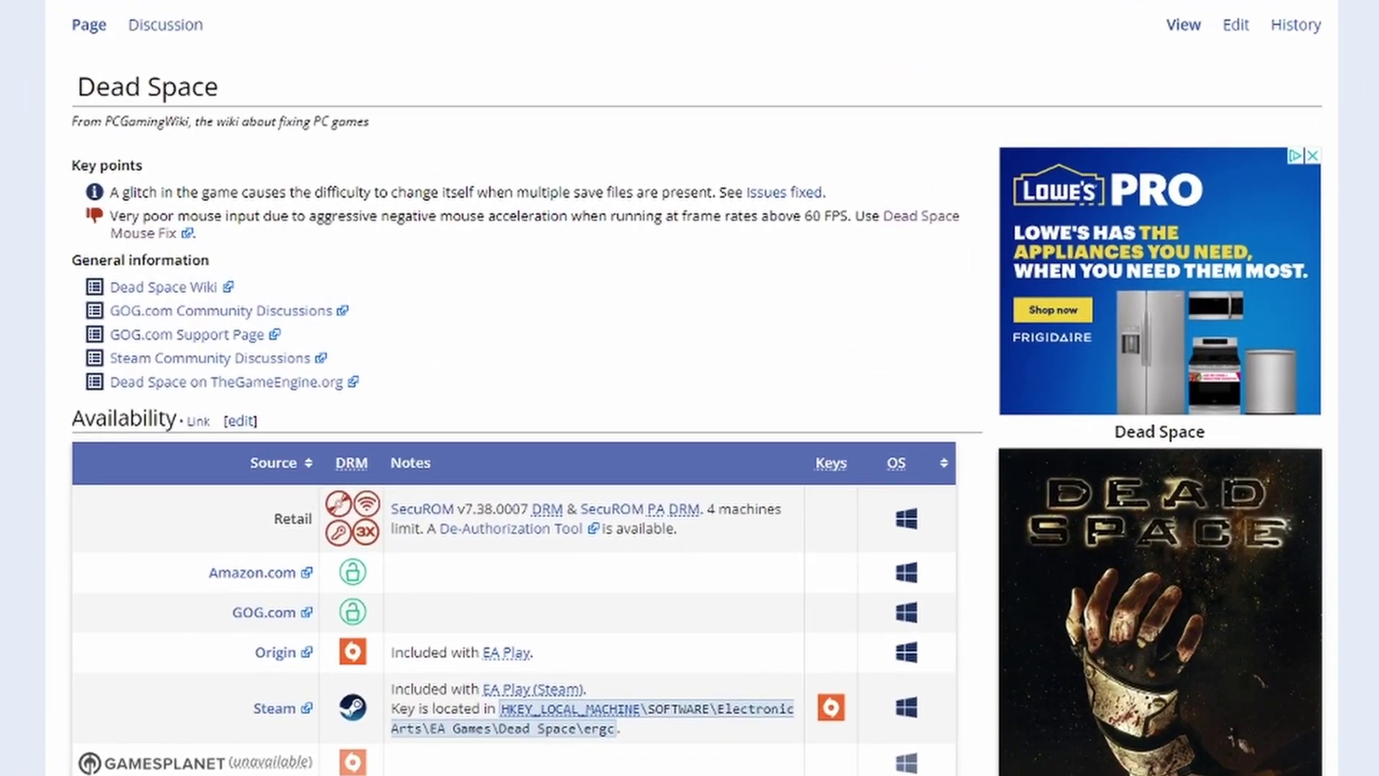
{"action": "scroll", "coordinate": [754, 747], "scroll_direction": "down", "scroll_amount": 9}
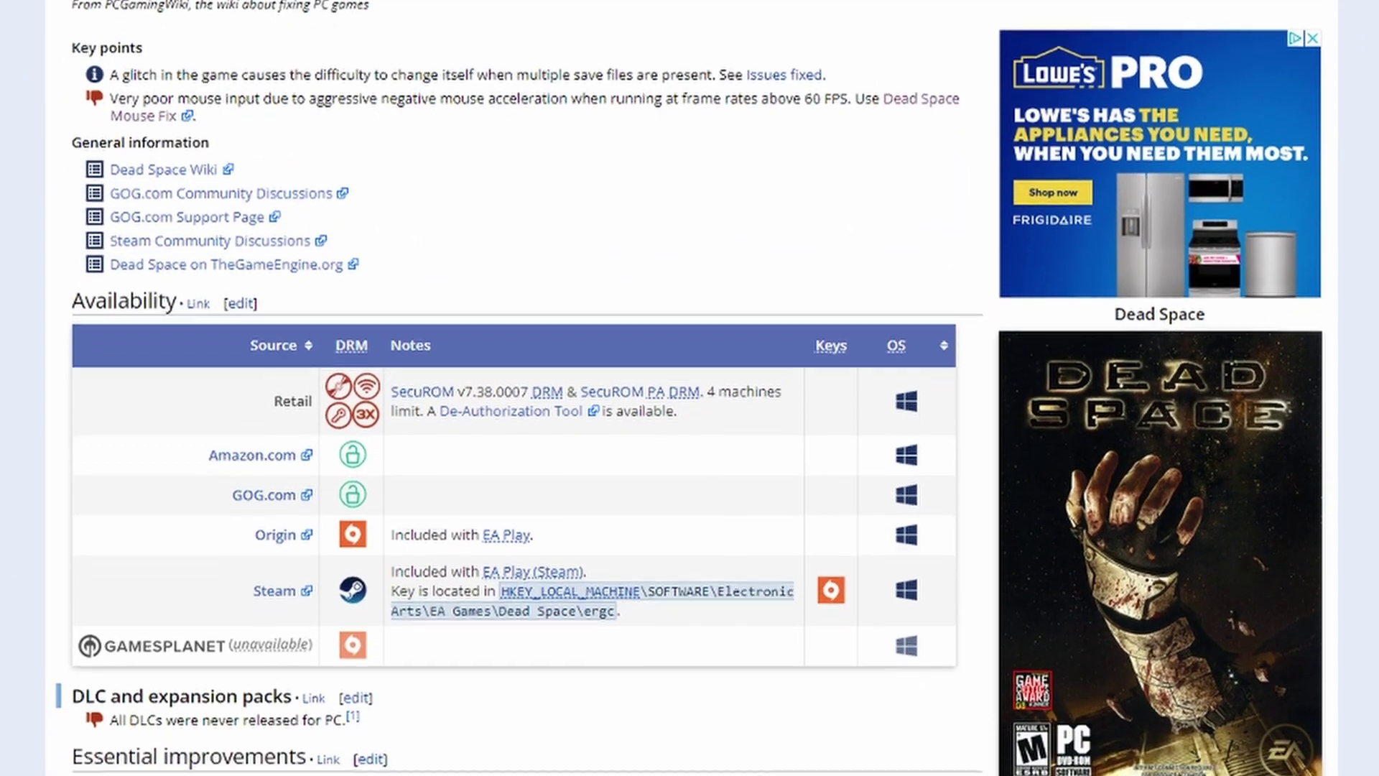
{"action": "scroll", "coordinate": [754, 747], "scroll_direction": "down", "scroll_amount": 13}
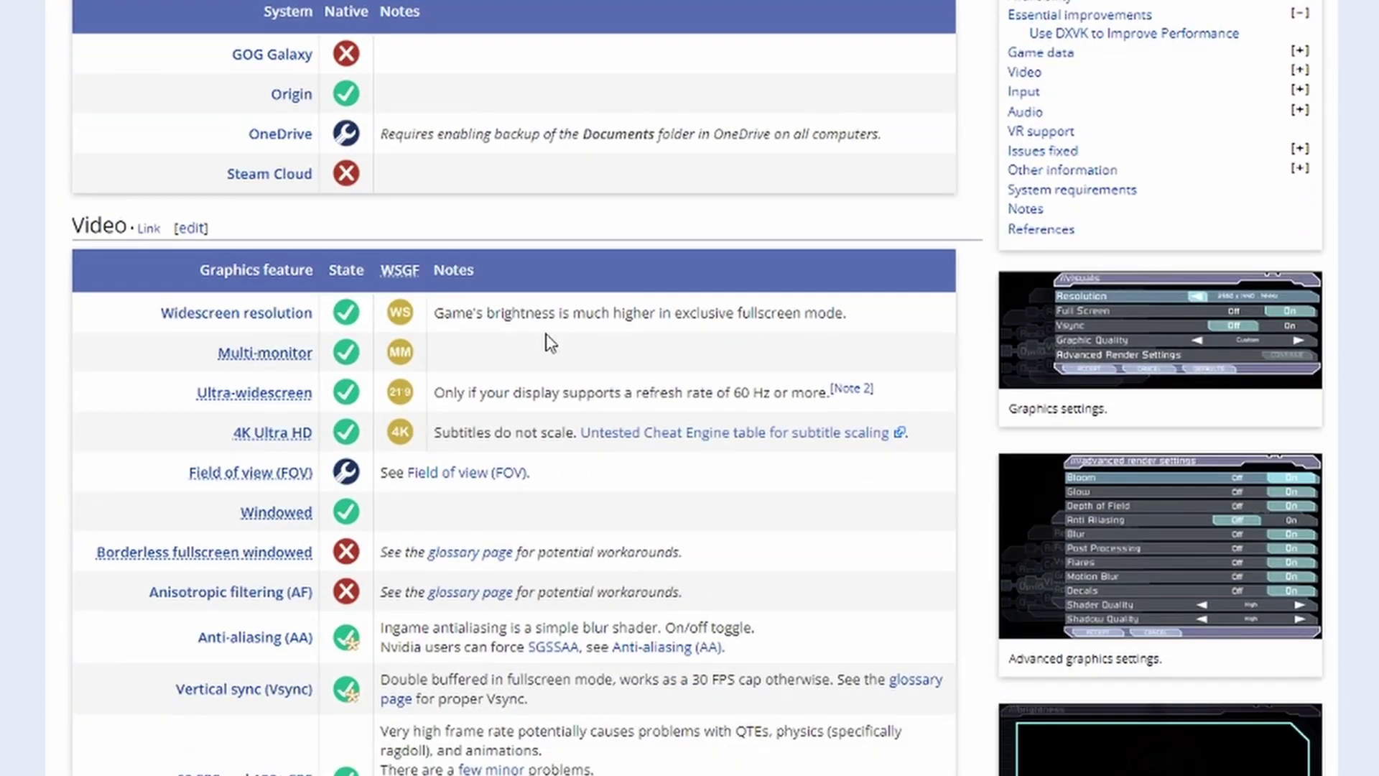
{"action": "scroll", "coordinate": [546, 334], "scroll_direction": "down", "scroll_amount": 12}
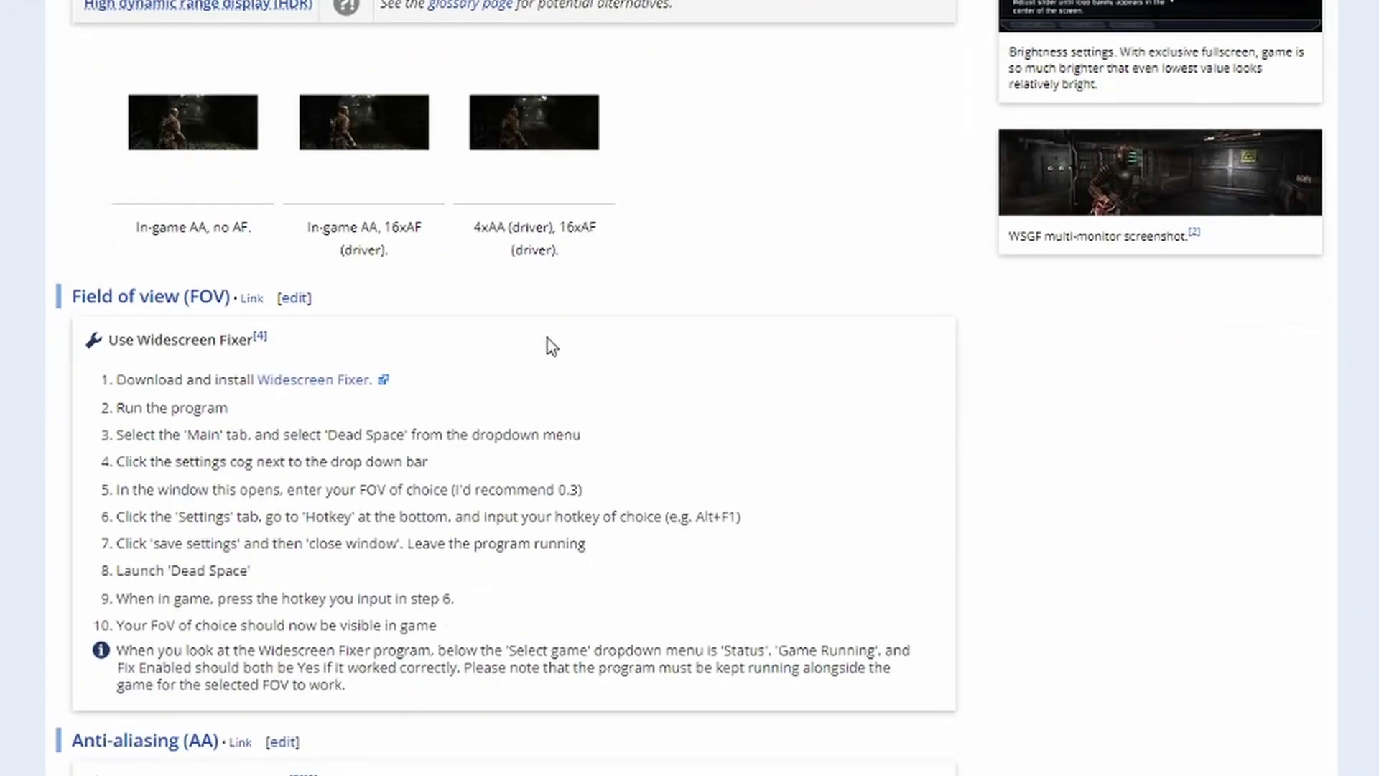
{"action": "scroll", "coordinate": [551, 347], "scroll_direction": "down", "scroll_amount": 3}
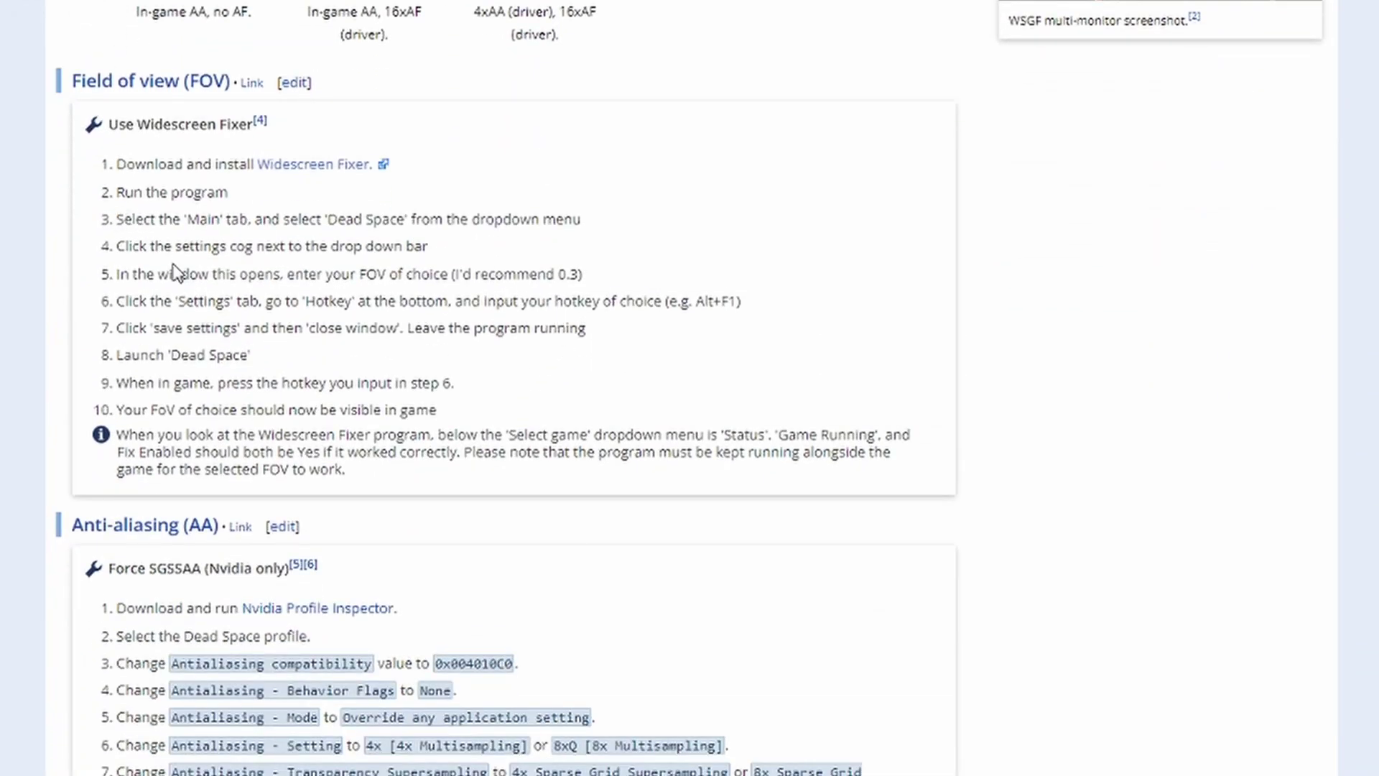
{"action": "scroll", "coordinate": [174, 272], "scroll_direction": "down", "scroll_amount": 5}
{"action": "scroll", "coordinate": [430, 400], "scroll_direction": "down", "scroll_amount": 5}
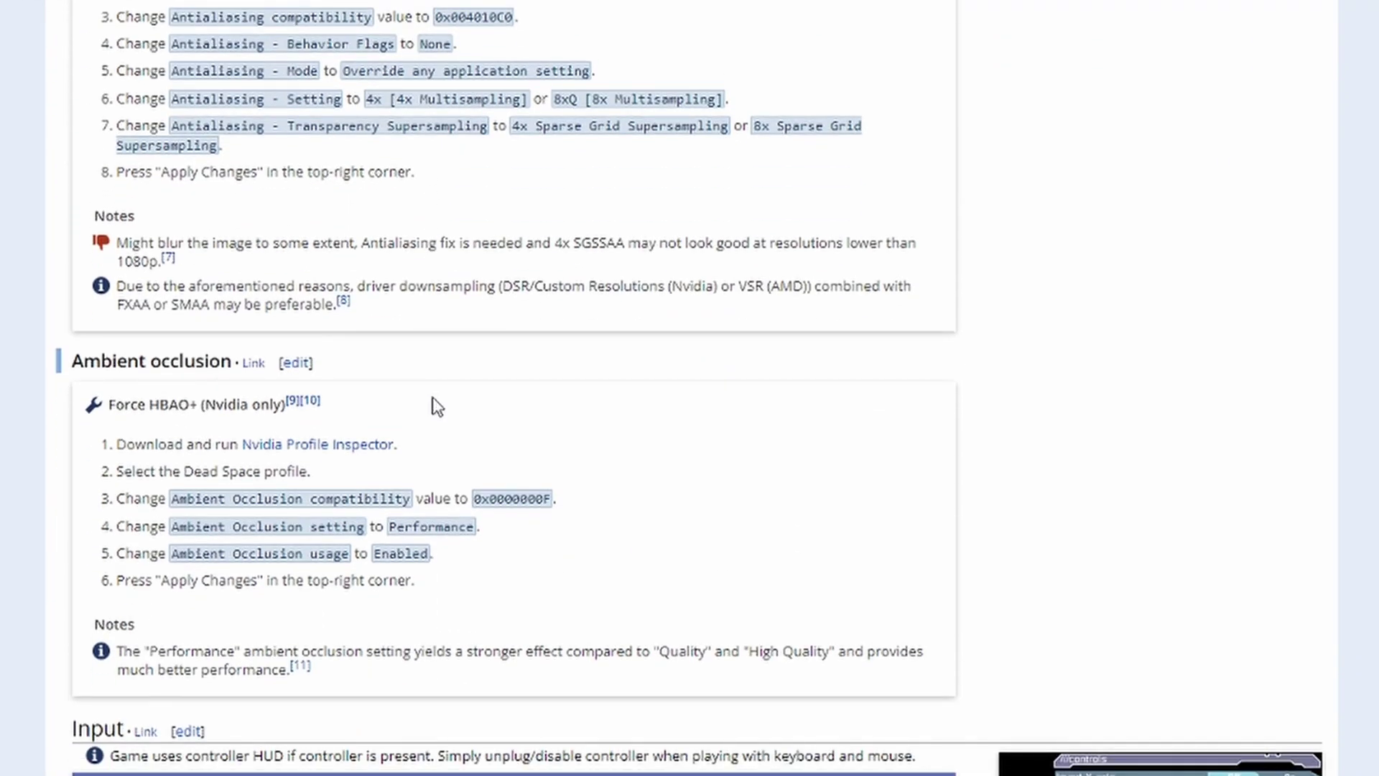
{"action": "scroll", "coordinate": [391, 391], "scroll_direction": "down", "scroll_amount": 2}
{"action": "scroll", "coordinate": [391, 380], "scroll_direction": "down", "scroll_amount": 5}
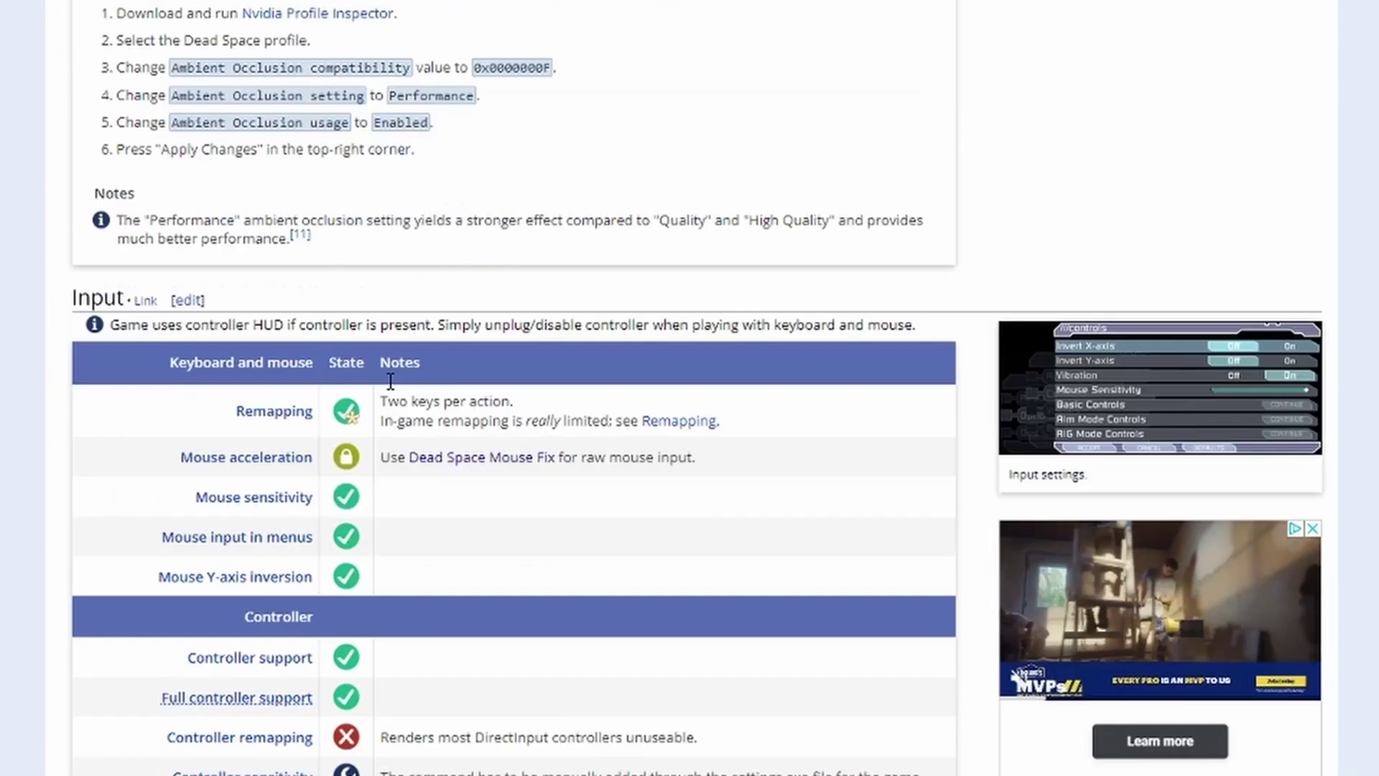
{"action": "scroll", "coordinate": [613, 268], "scroll_direction": "down", "scroll_amount": 6}
{"action": "scroll", "coordinate": [538, 299], "scroll_direction": "down", "scroll_amount": 3}
{"action": "scroll", "coordinate": [539, 301], "scroll_direction": "down", "scroll_amount": 6}
{"action": "scroll", "coordinate": [398, 402], "scroll_direction": "down", "scroll_amount": 2}
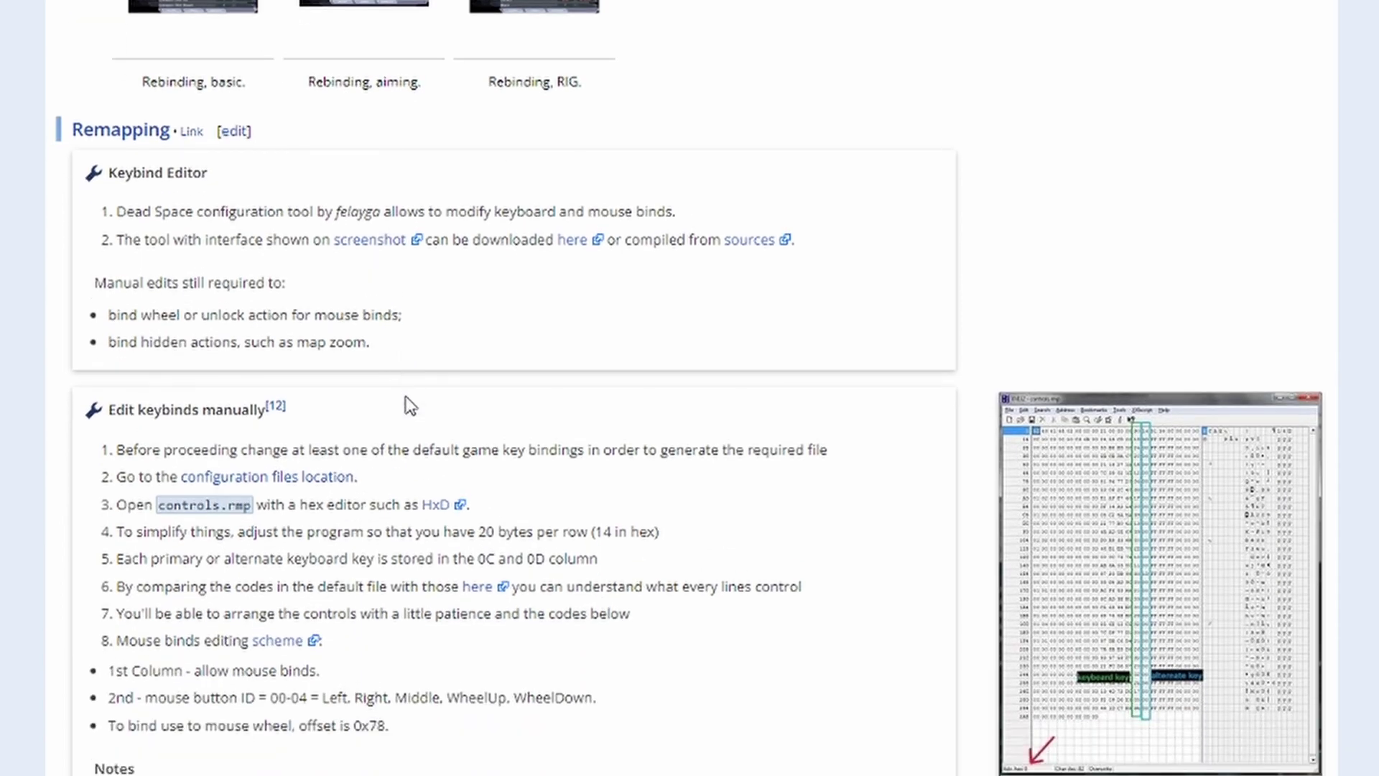
Find the Issues fixed section of the wiki page and read the mouse acceleration and invisible door entries.
{"action": "scroll", "coordinate": [408, 395], "scroll_direction": "down", "scroll_amount": 2}
{"action": "scroll", "coordinate": [406, 389], "scroll_direction": "down", "scroll_amount": 3}
{"action": "scroll", "coordinate": [399, 327], "scroll_direction": "down", "scroll_amount": 1}
{"action": "scroll", "coordinate": [398, 327], "scroll_direction": "down", "scroll_amount": 4}
{"action": "scroll", "coordinate": [420, 310], "scroll_direction": "down", "scroll_amount": 8}
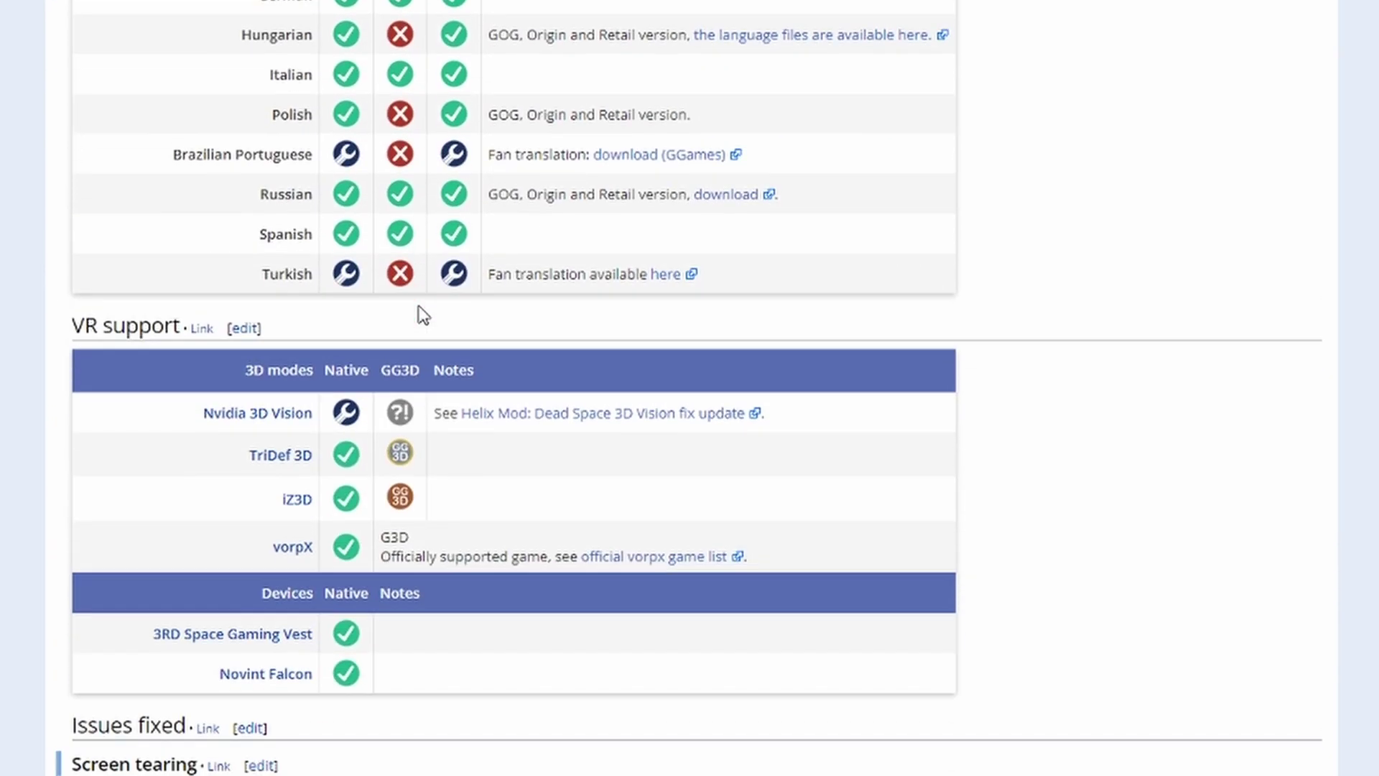
{"action": "scroll", "coordinate": [422, 315], "scroll_direction": "down", "scroll_amount": 7}
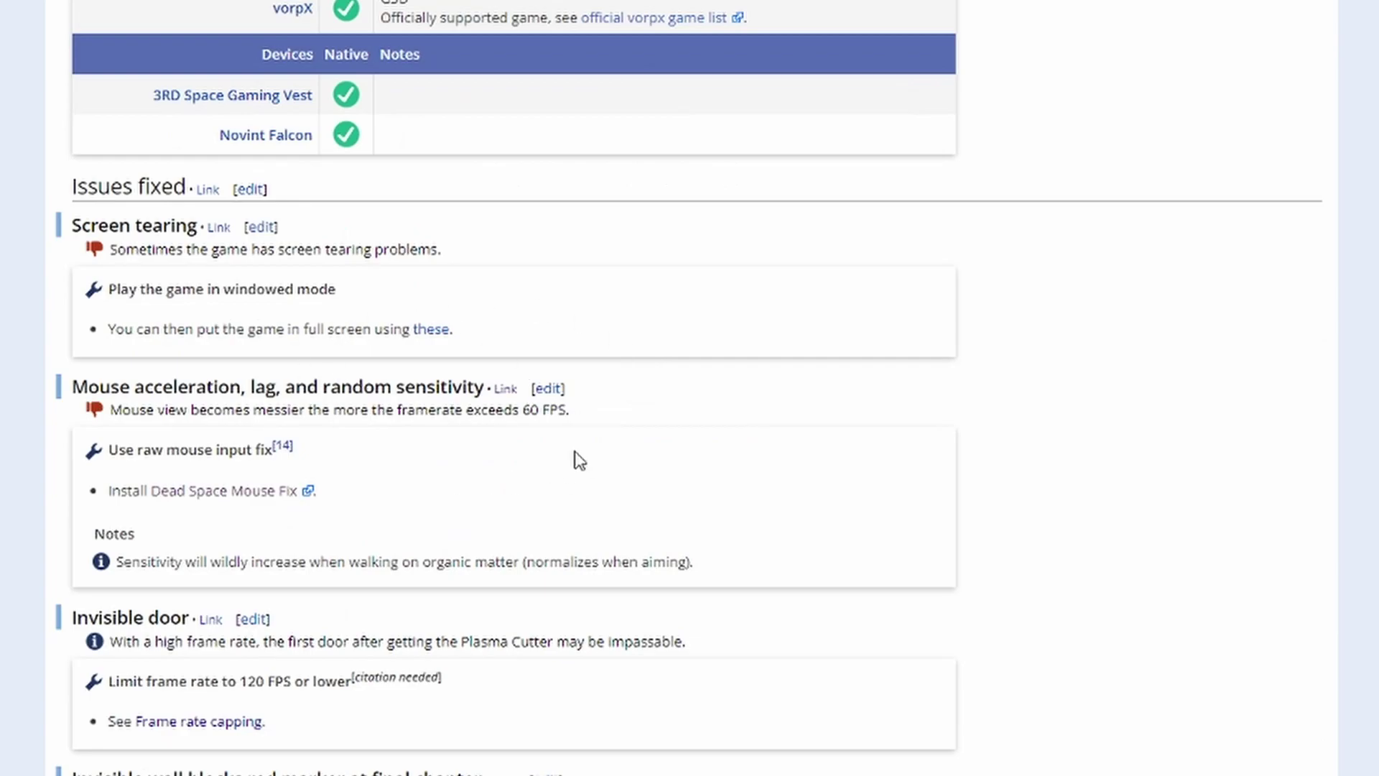
{"action": "scroll", "coordinate": [233, 441], "scroll_direction": "down", "scroll_amount": 2}
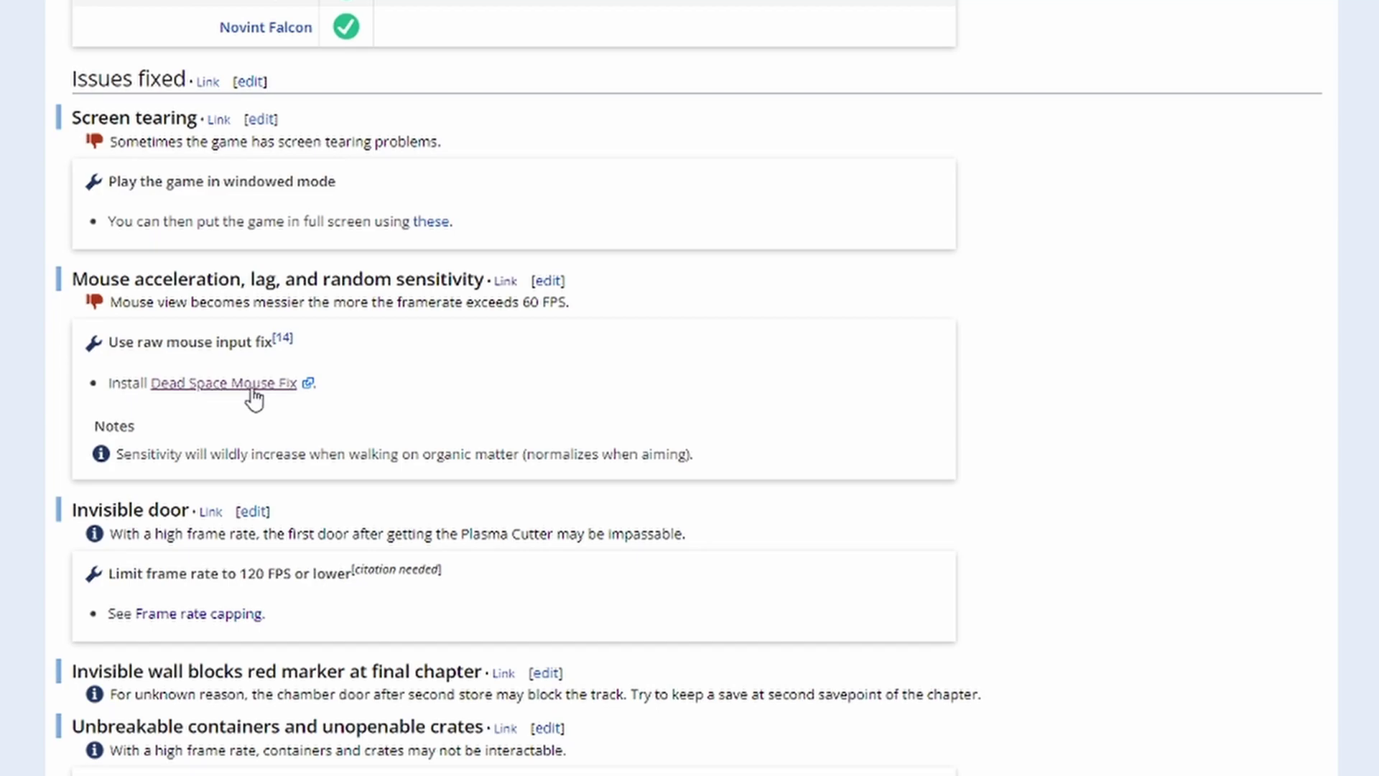
{"action": "scroll", "coordinate": [338, 420], "scroll_direction": "down", "scroll_amount": 2}
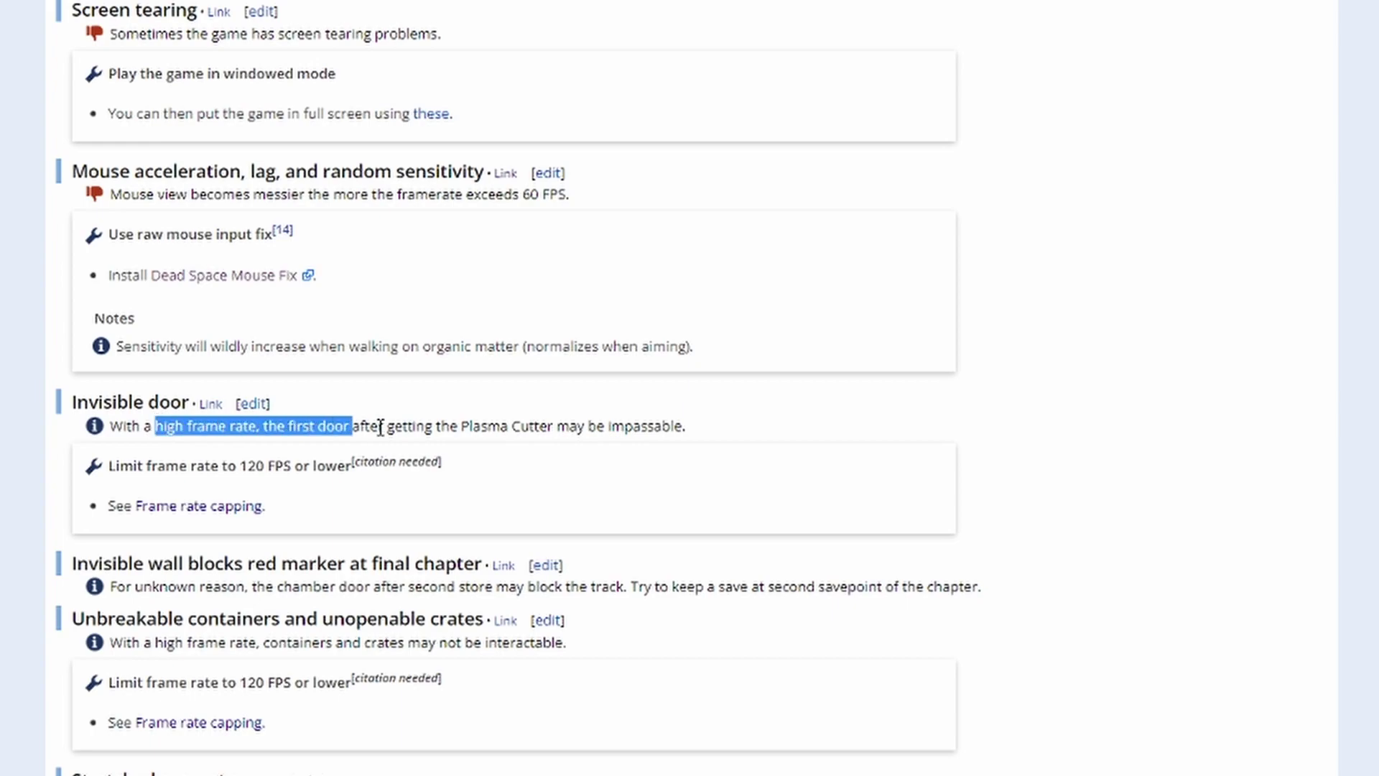
{"action": "left_click", "coordinate": [700, 430]}
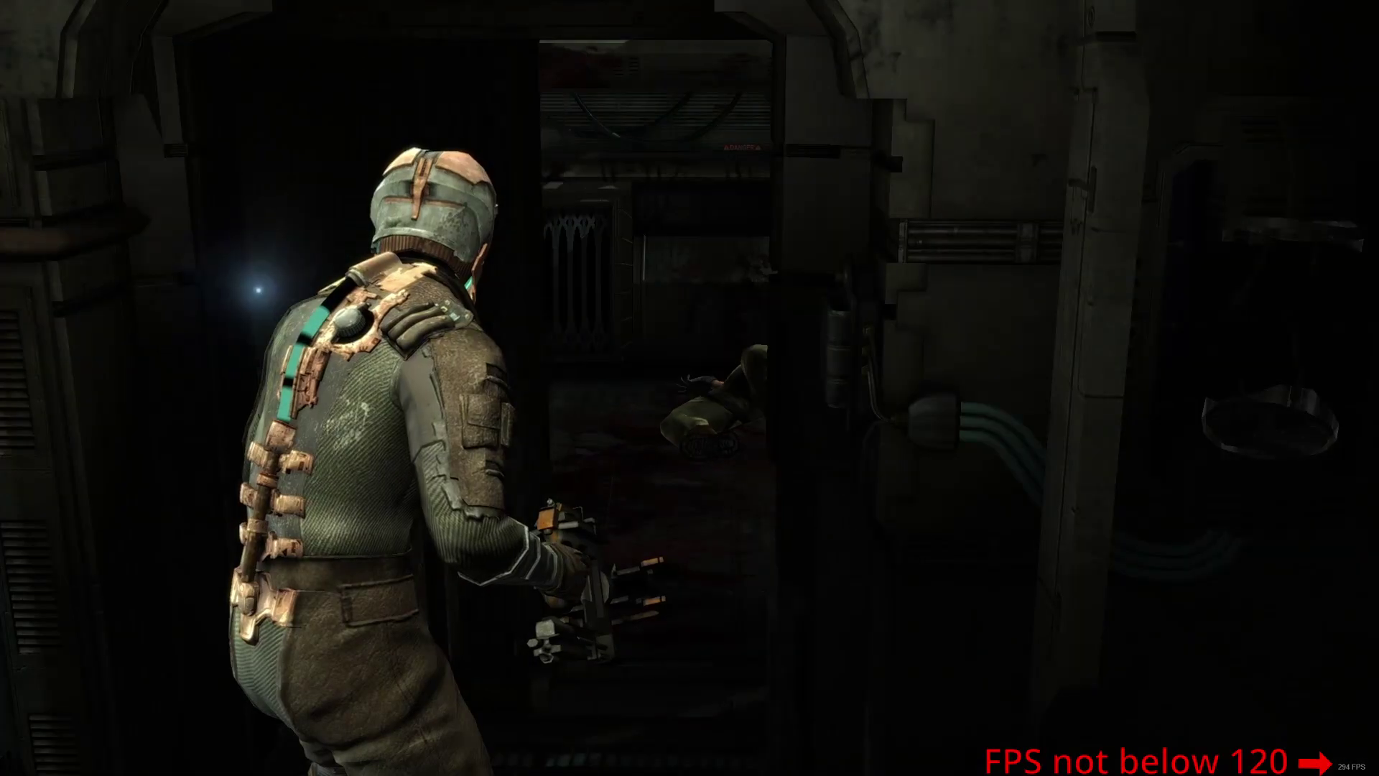
{"action": "key", "text": "w"}
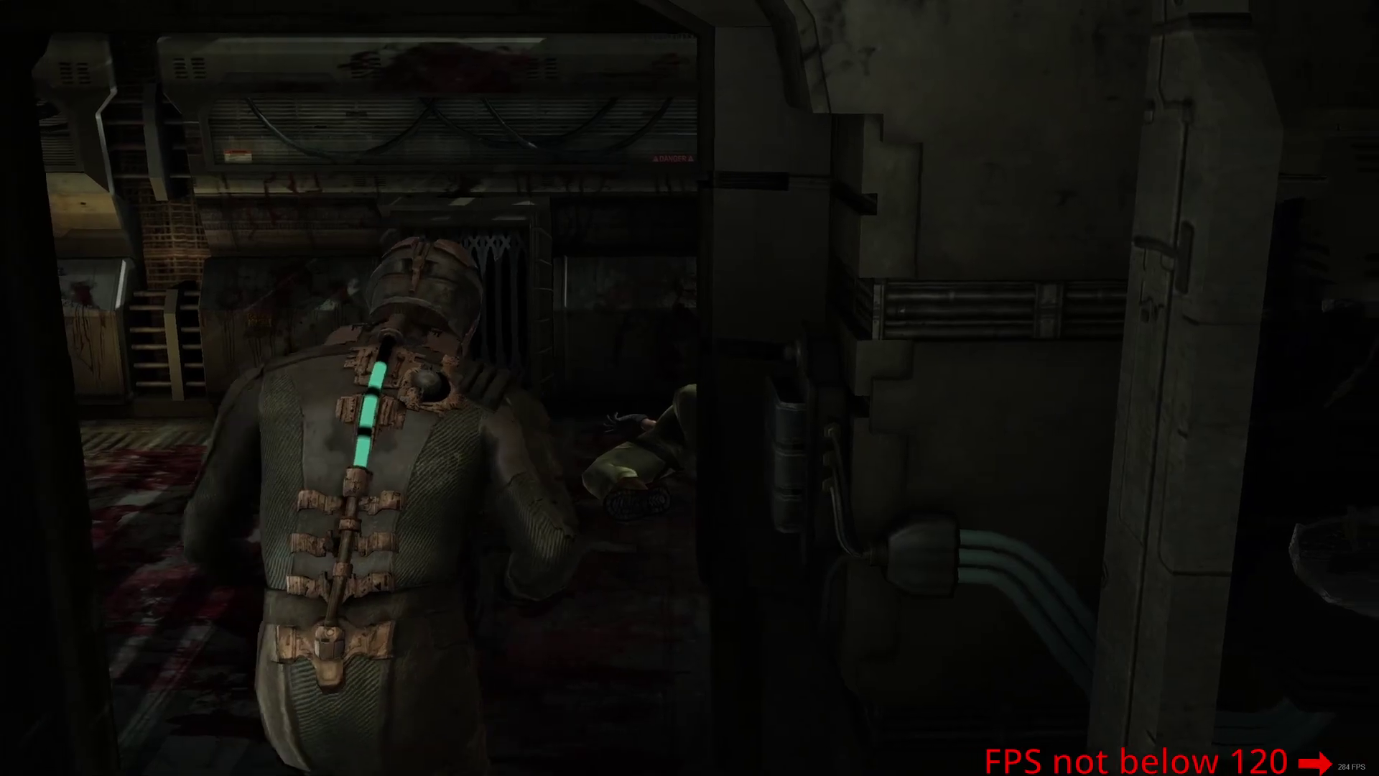
{"action": "key", "text": "w"}
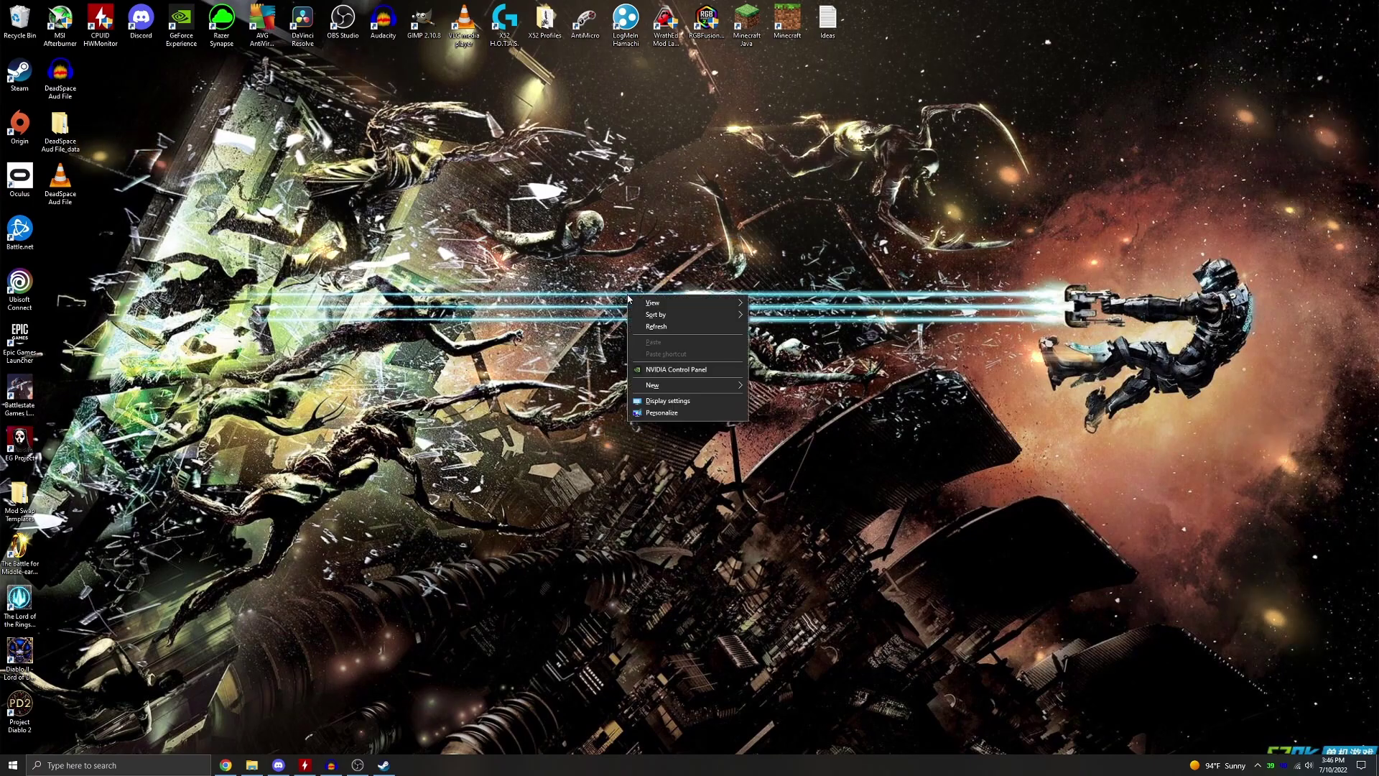
Open NVIDIA Control Panel from the desktop, check the display's refresh rate options, and close it.
{"action": "left_click", "coordinate": [689, 372]}
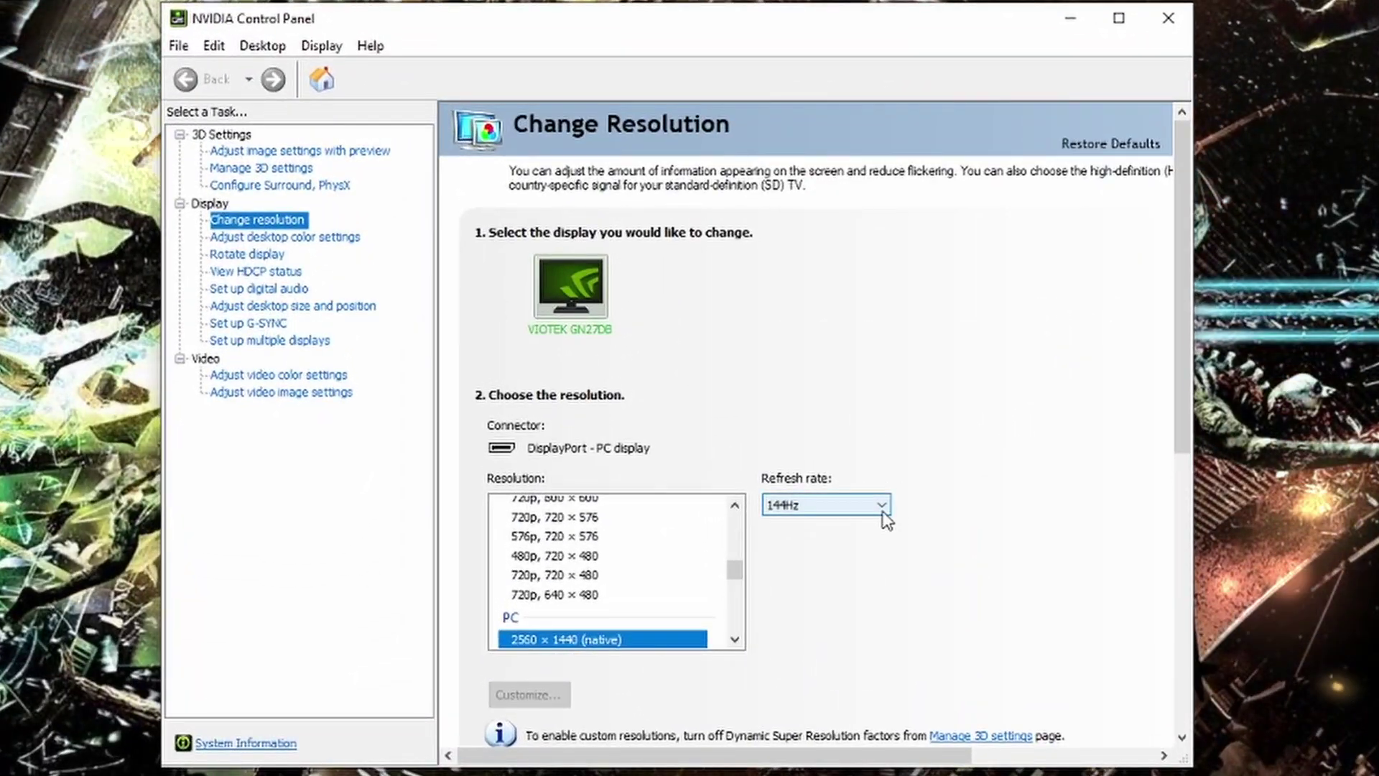
{"action": "left_click", "coordinate": [883, 511]}
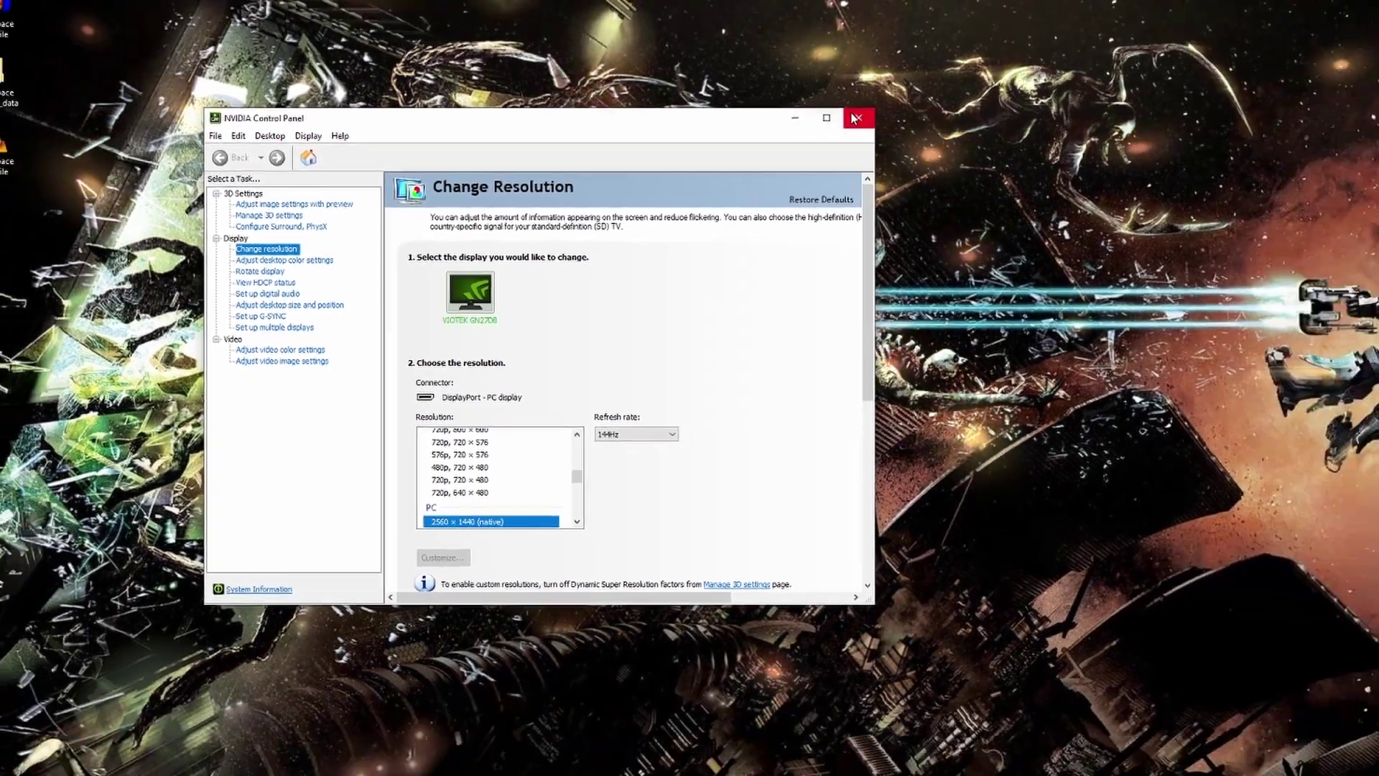
{"action": "left_click", "coordinate": [1169, 18]}
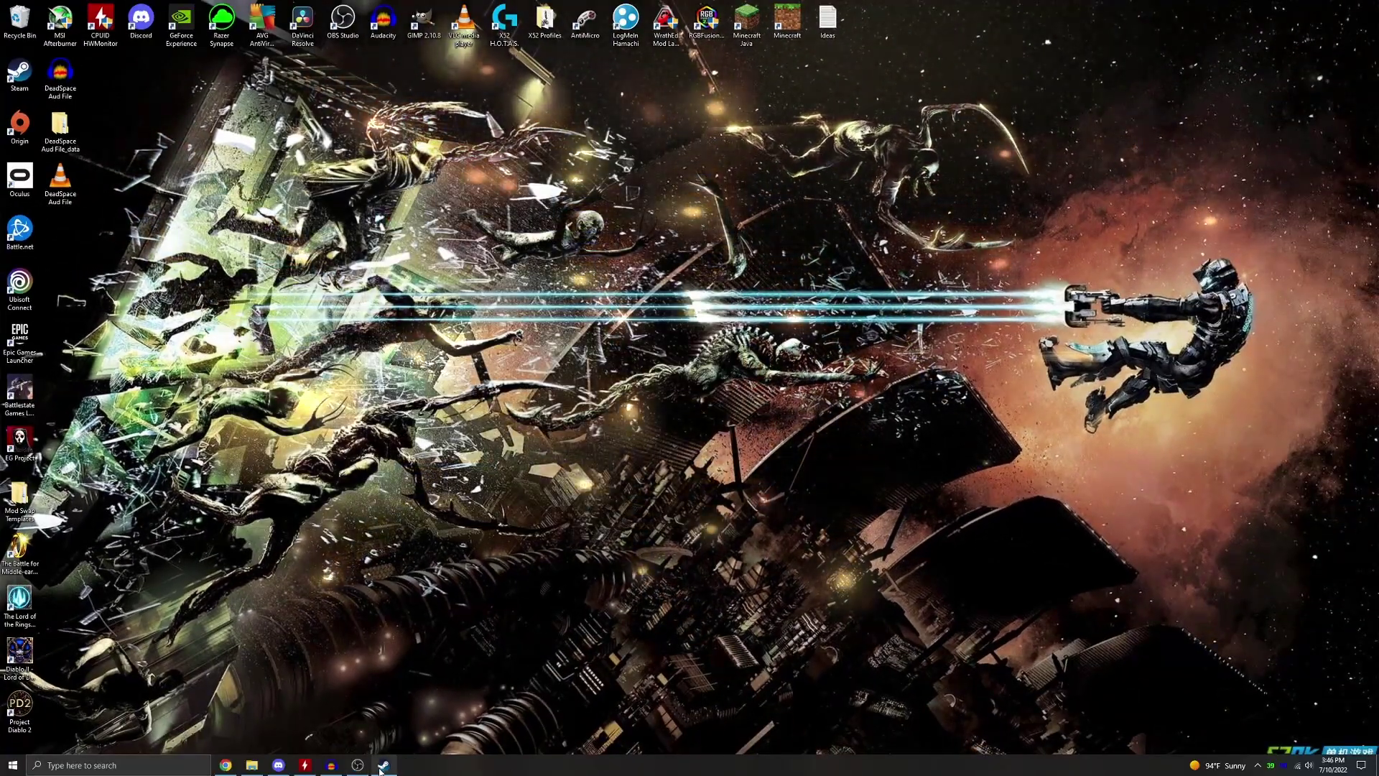